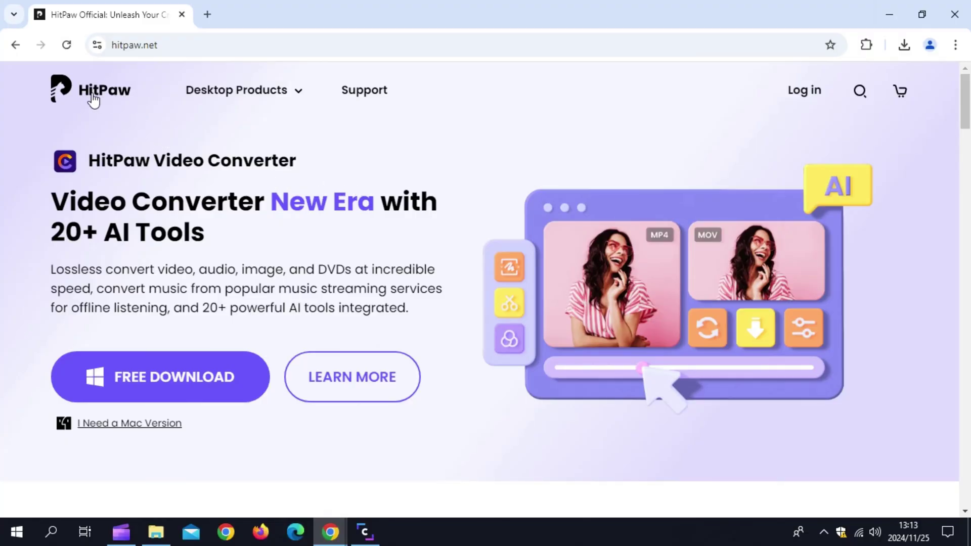
Step: Scroll the hitpaw.net homepage down to the HitPaw FotorPea card with TRY IT FREE and LEARN MORE
scroll(89, 101, down, 10)
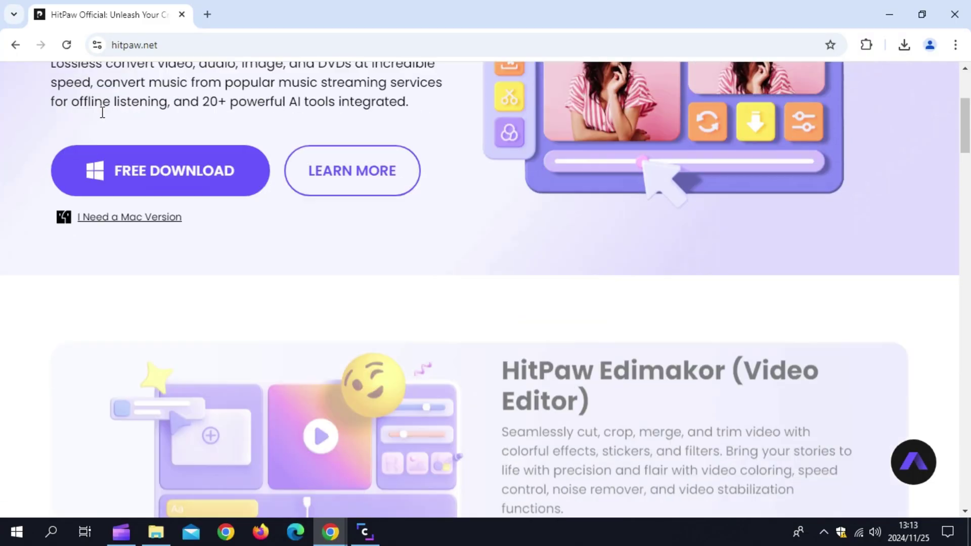
scroll(102, 117, down, 4)
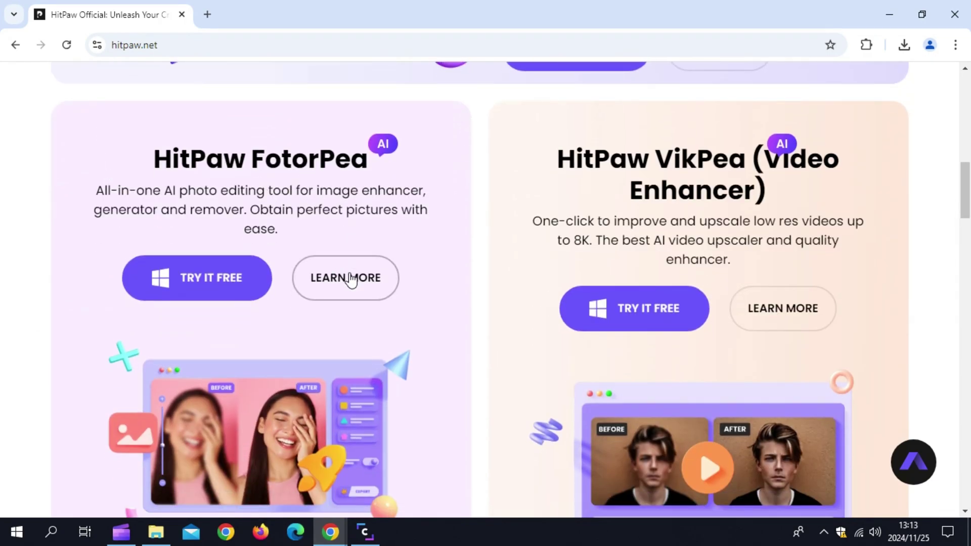
Step: Open the FotorPea product page via LEARN MORE and scroll to the All-In-One AI Photo Editing tabs
click(347, 278)
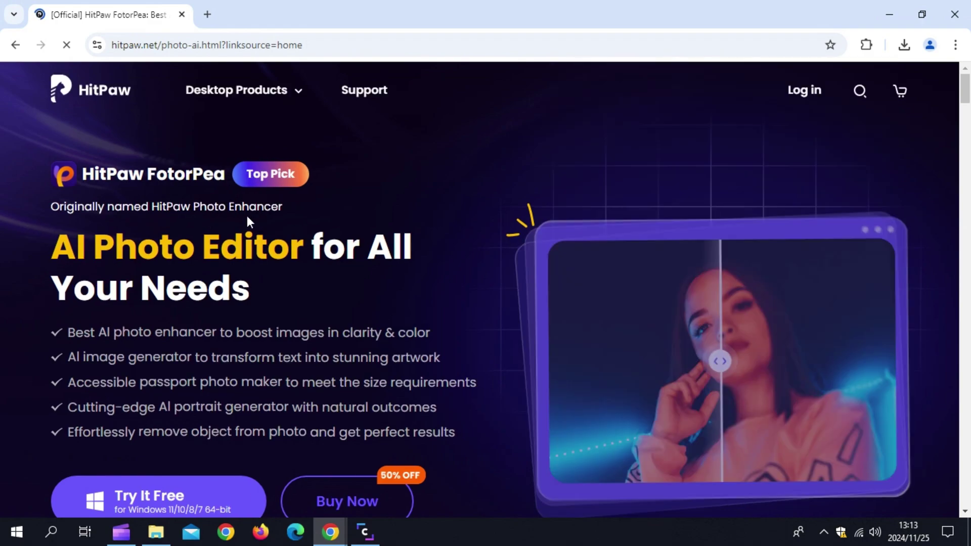
scroll(132, 213, down, 1)
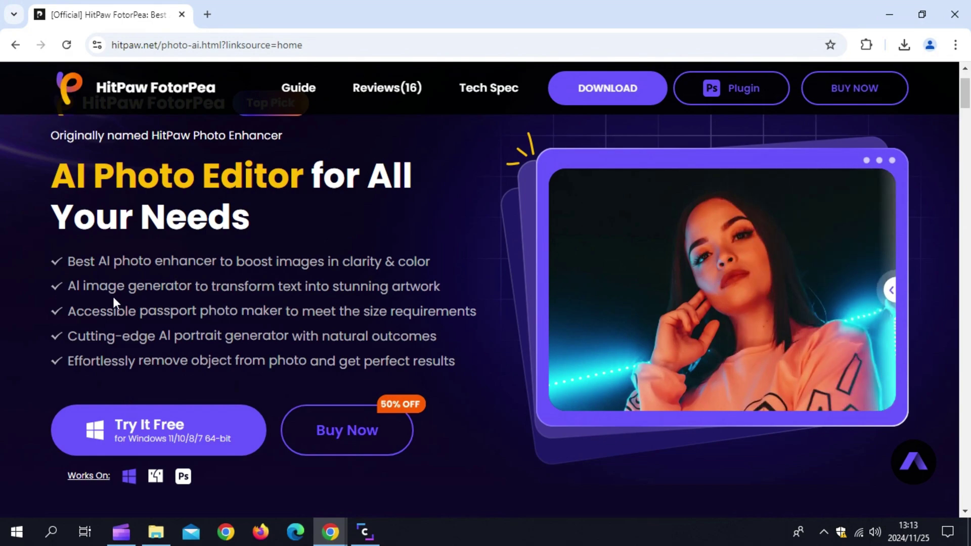
scroll(203, 297, down, 1)
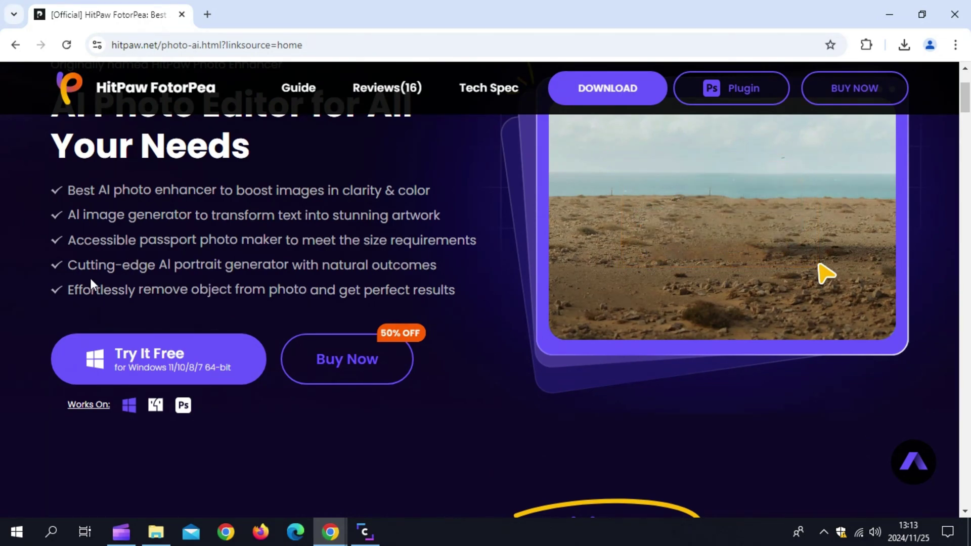
scroll(91, 279, down, 3)
scroll(349, 324, down, 3)
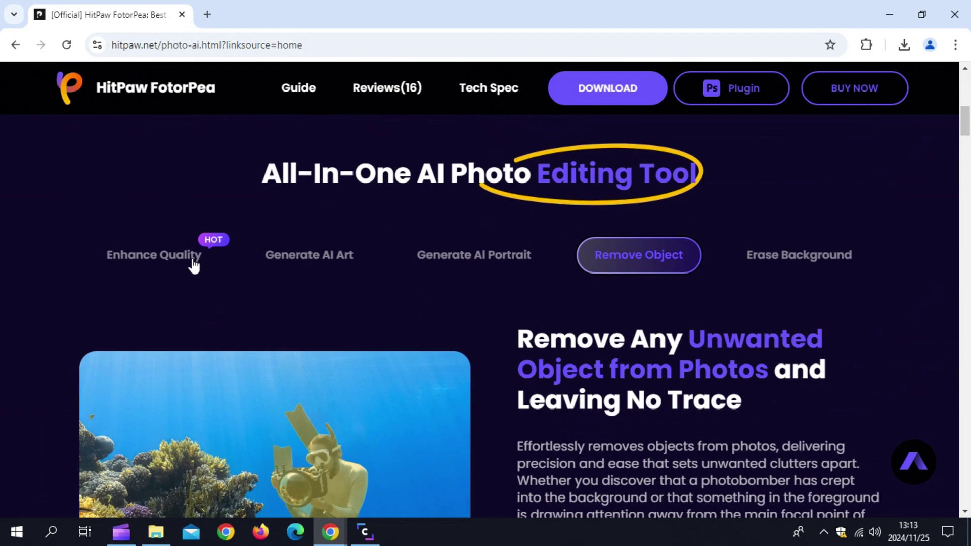
Step: Preview the Enhance Quality and Generate AI Art feature demos
click(192, 261)
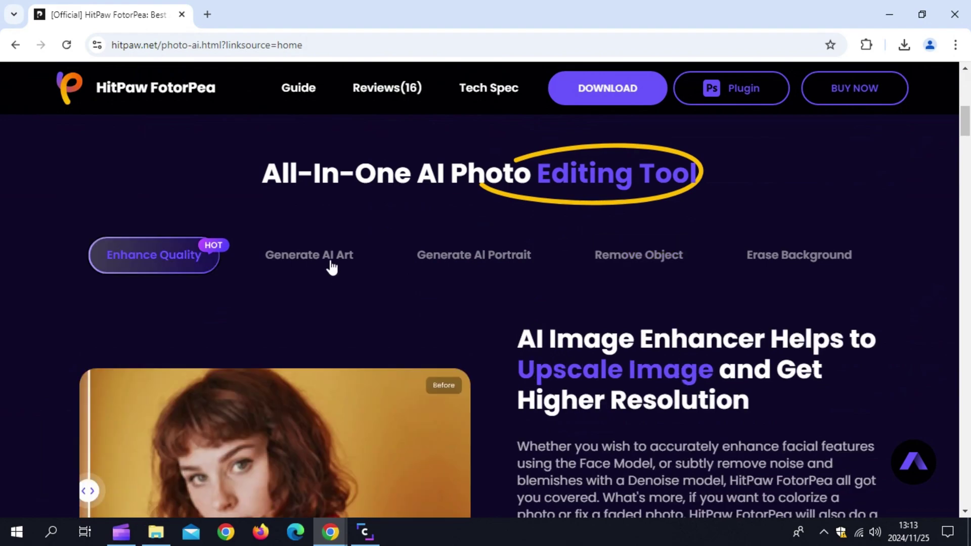
scroll(332, 268, down, 3)
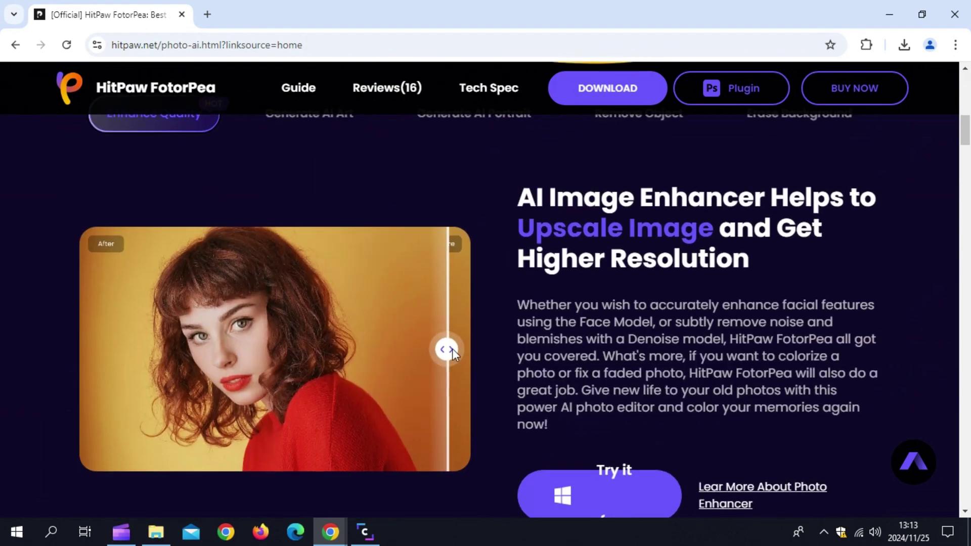
scroll(336, 191, up, 2)
click(337, 190)
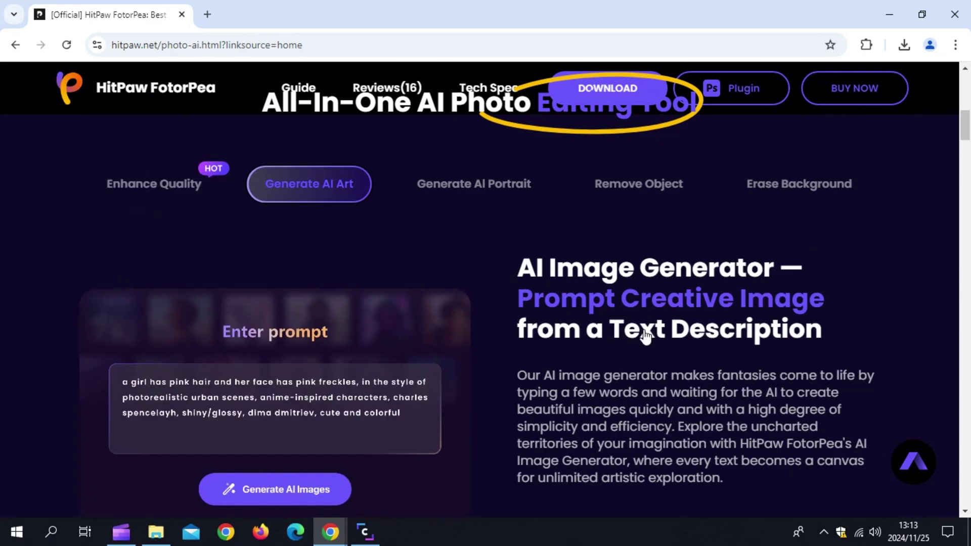
scroll(443, 416, down, 2)
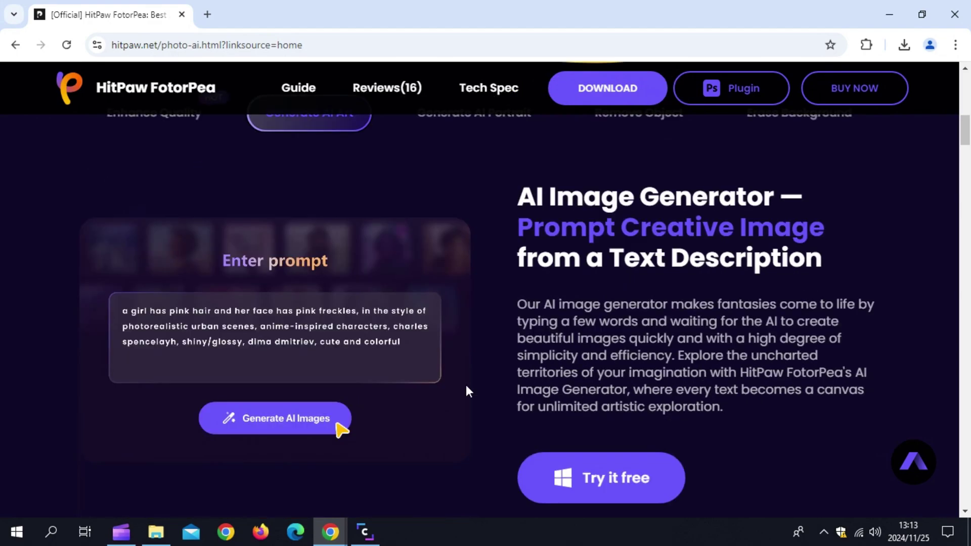
scroll(456, 355, up, 2)
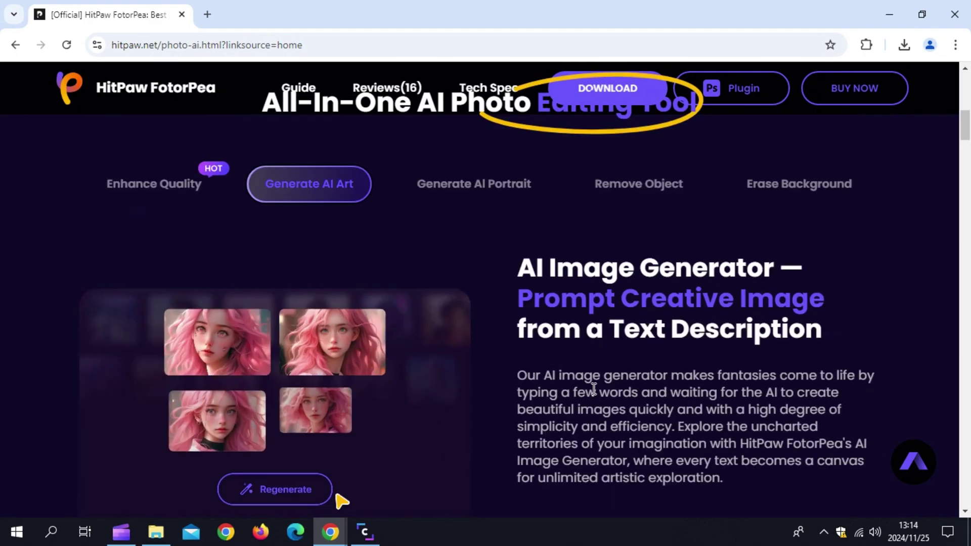
Step: Preview the Generate AI Portrait and Remove Object demos, ending on Erase Background
click(476, 191)
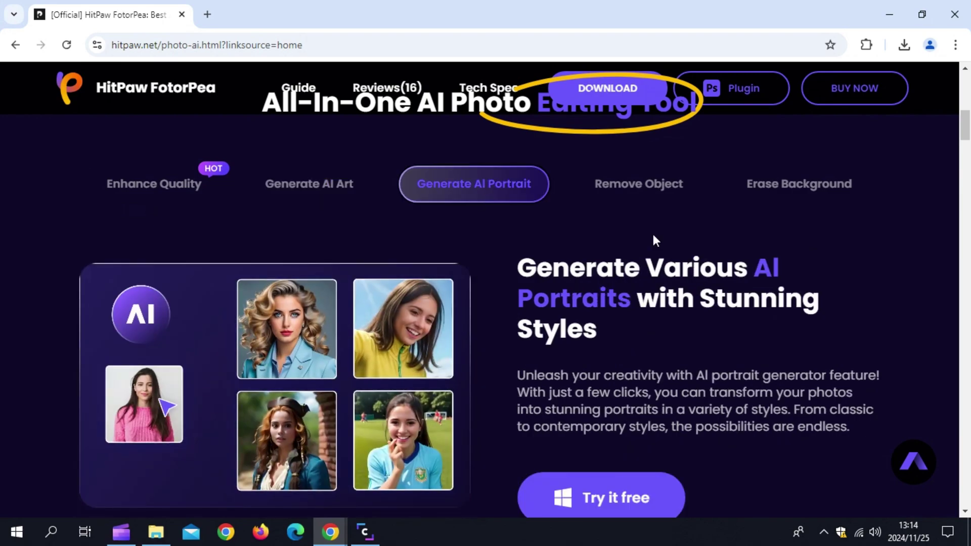
click(638, 192)
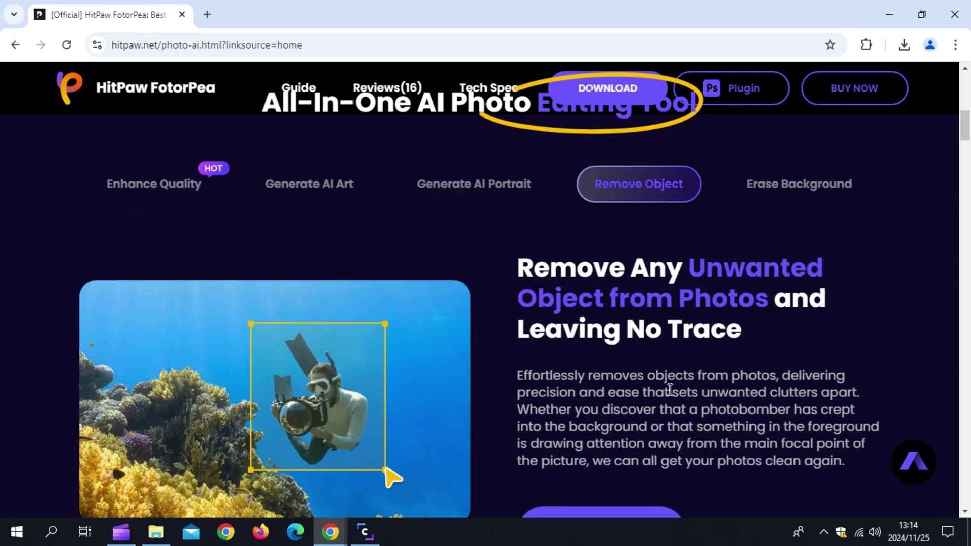
scroll(670, 390, down, 1)
scroll(795, 395, up, 1)
click(808, 205)
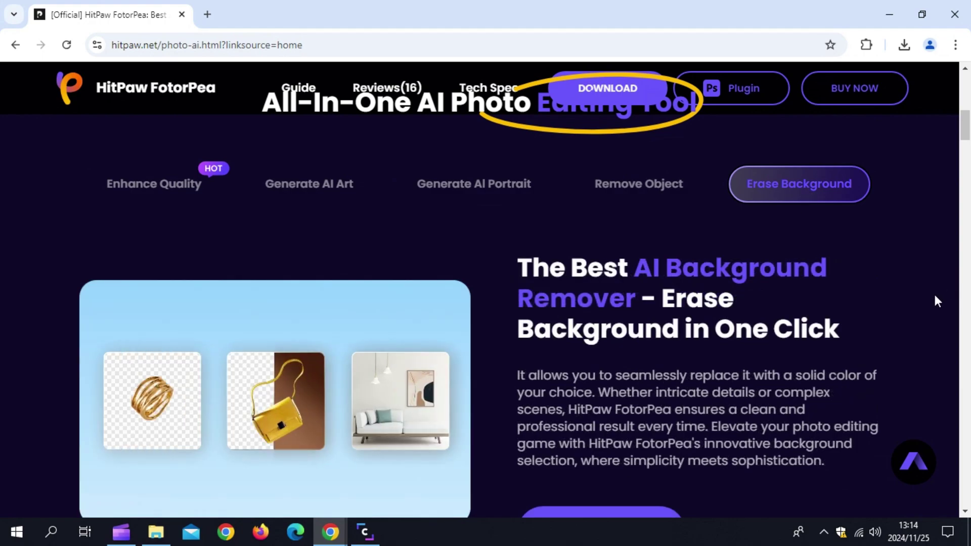
Step: Scroll the FotorPea page through the AI enhance models and passport photo sections to AI Portraits
scroll(883, 302, down, 5)
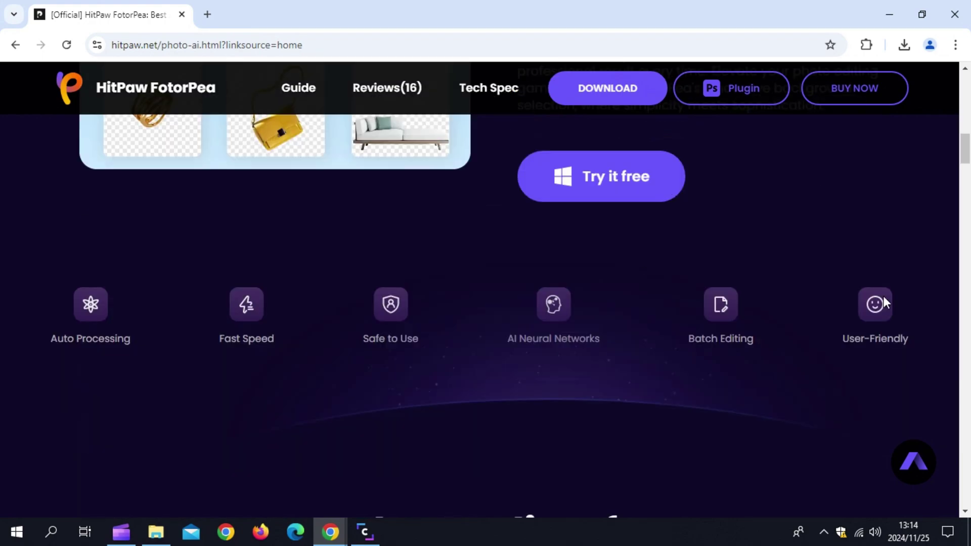
scroll(883, 297, down, 1)
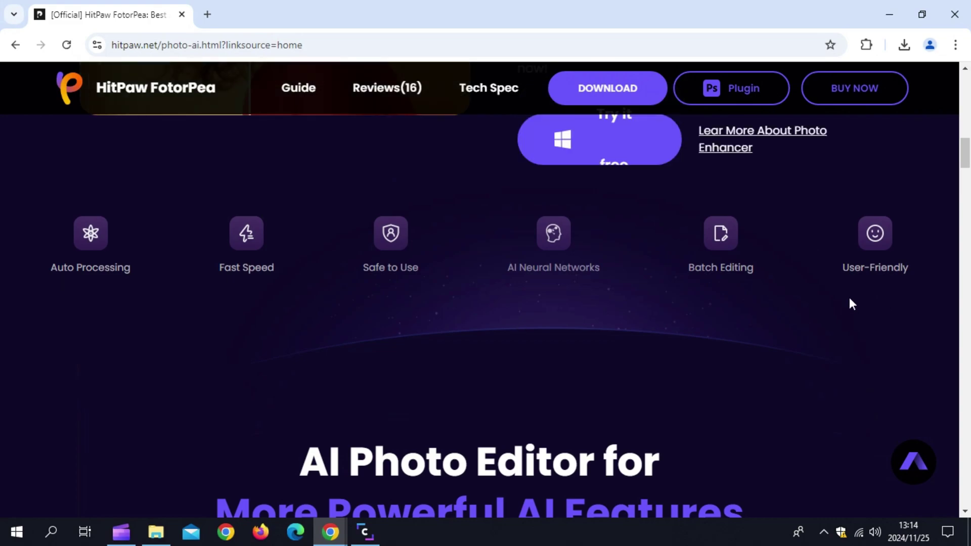
scroll(849, 303, down, 2)
scroll(848, 295, down, 2)
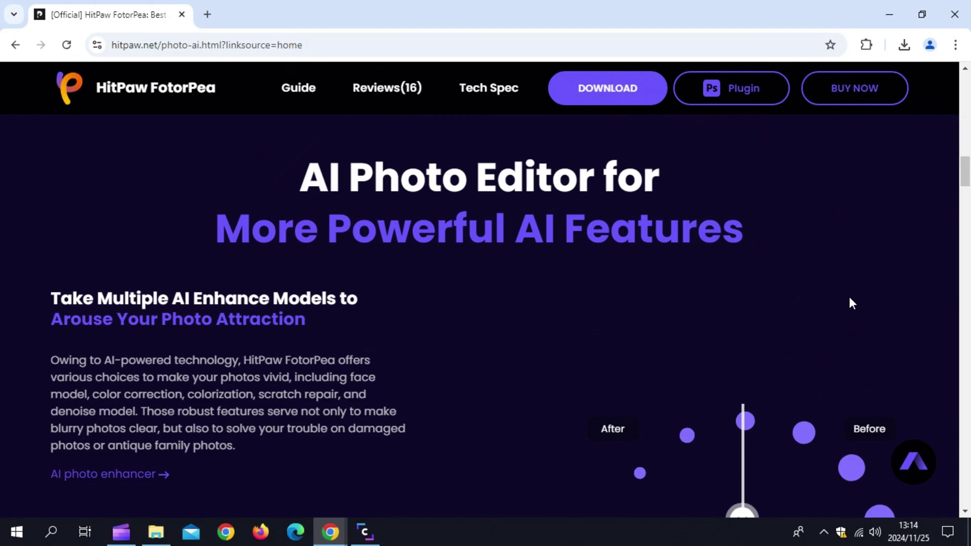
scroll(849, 294, down, 1)
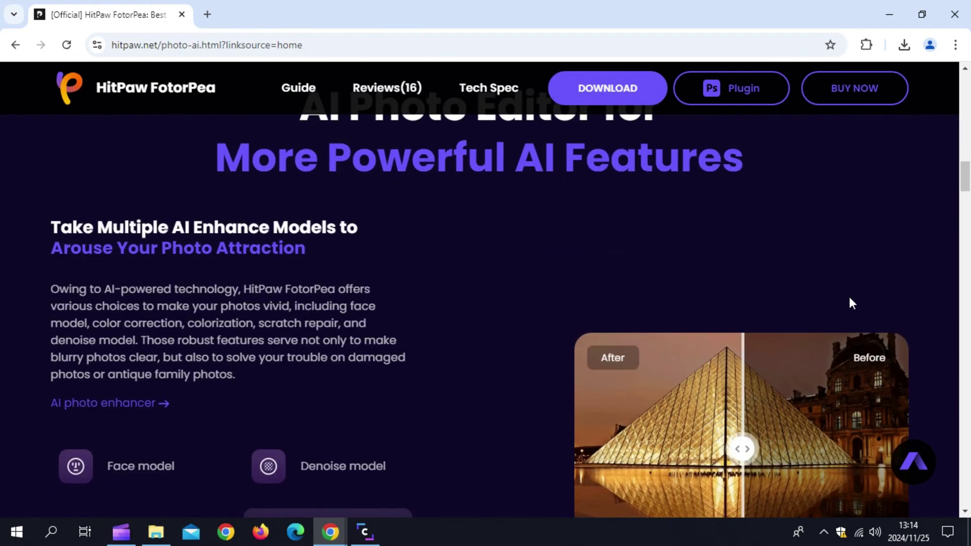
scroll(791, 309, down, 1)
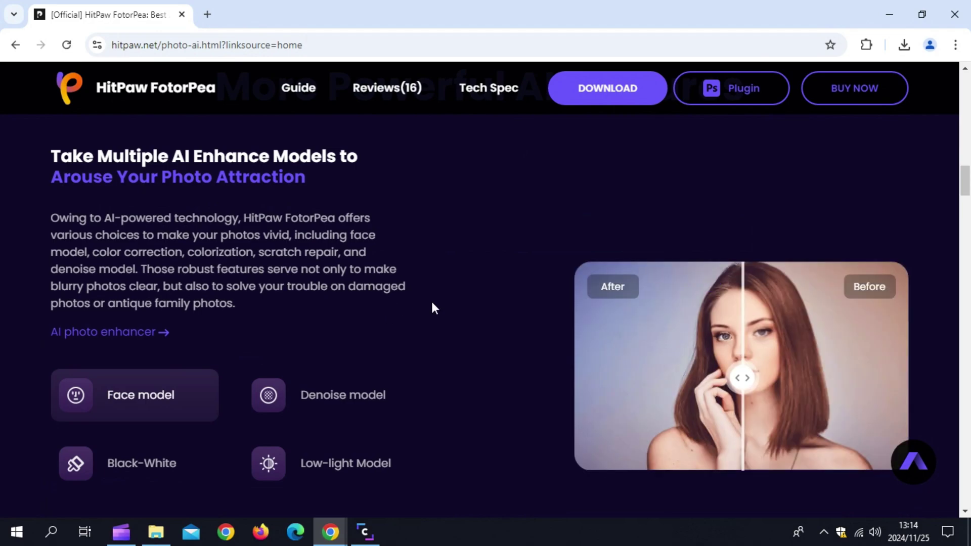
scroll(444, 307, down, 1)
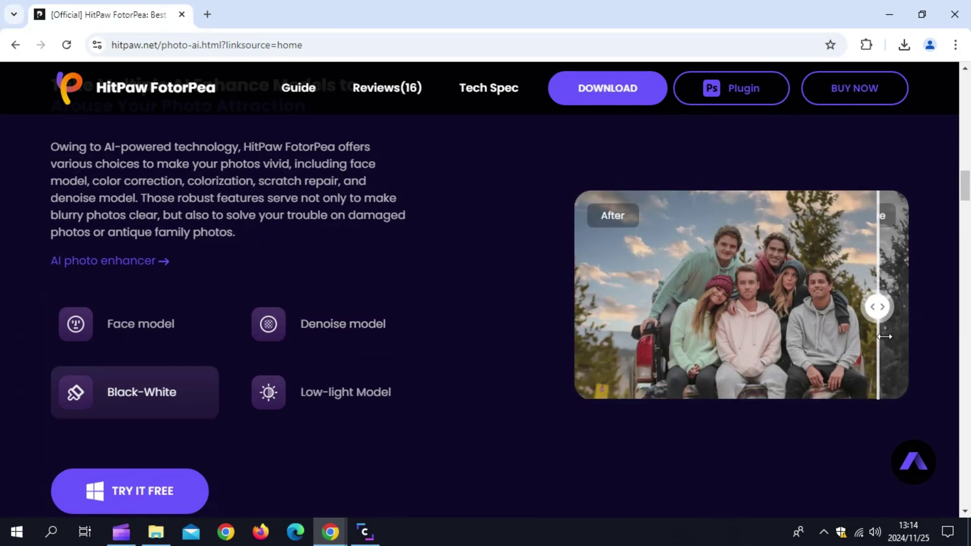
scroll(575, 425, down, 5)
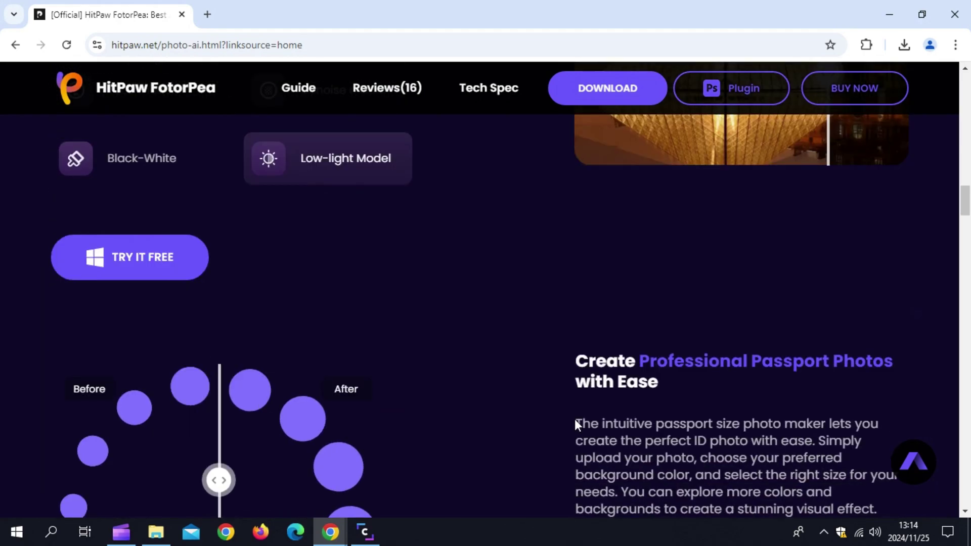
scroll(576, 425, down, 1)
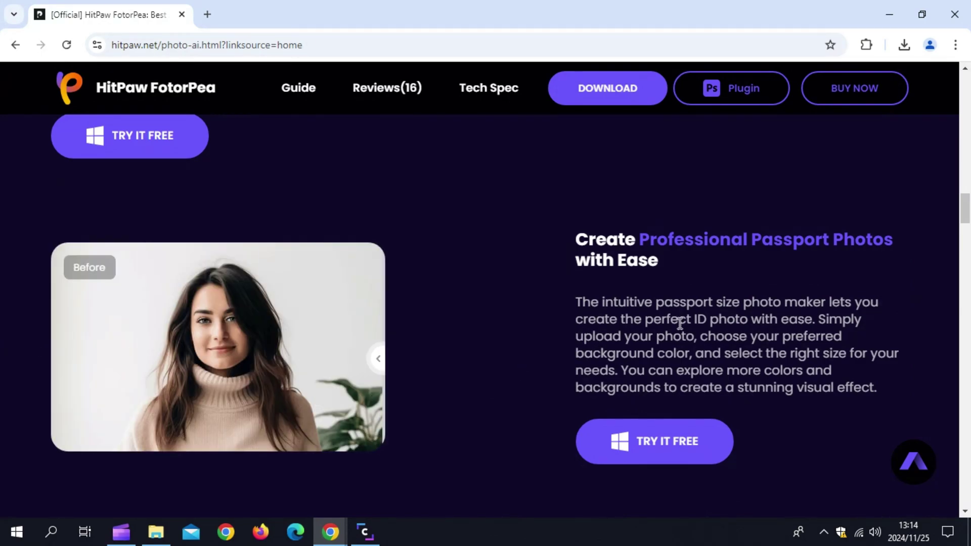
scroll(603, 351, down, 5)
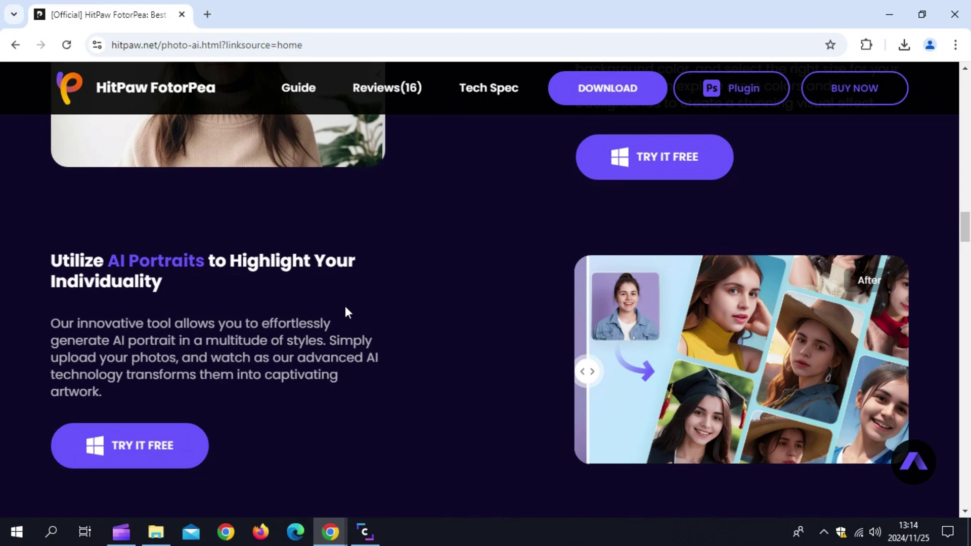
Step: Scroll past the AI Features carousel and Steps 1–3 down to the 'See What Users Say' reviews
scroll(570, 361, down, 4)
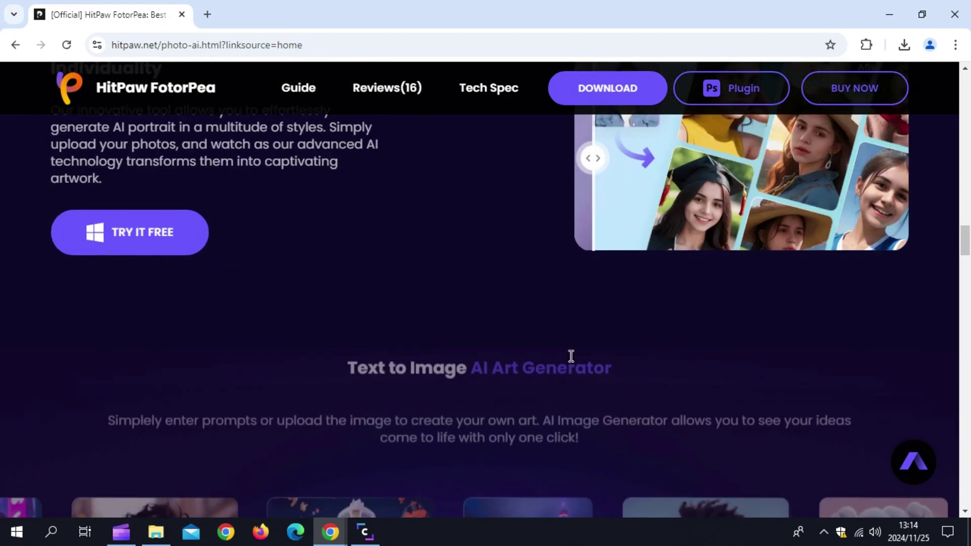
scroll(570, 361, down, 3)
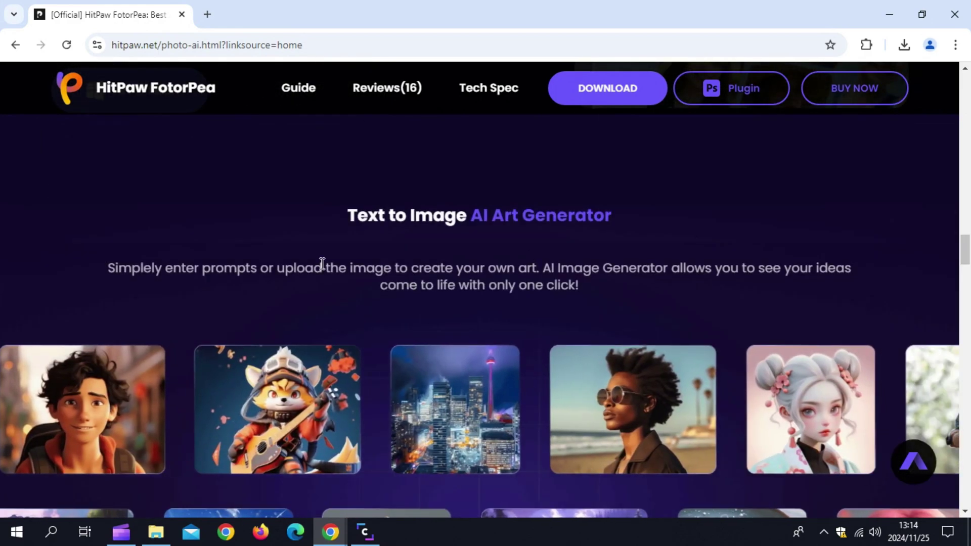
scroll(165, 381, down, 1)
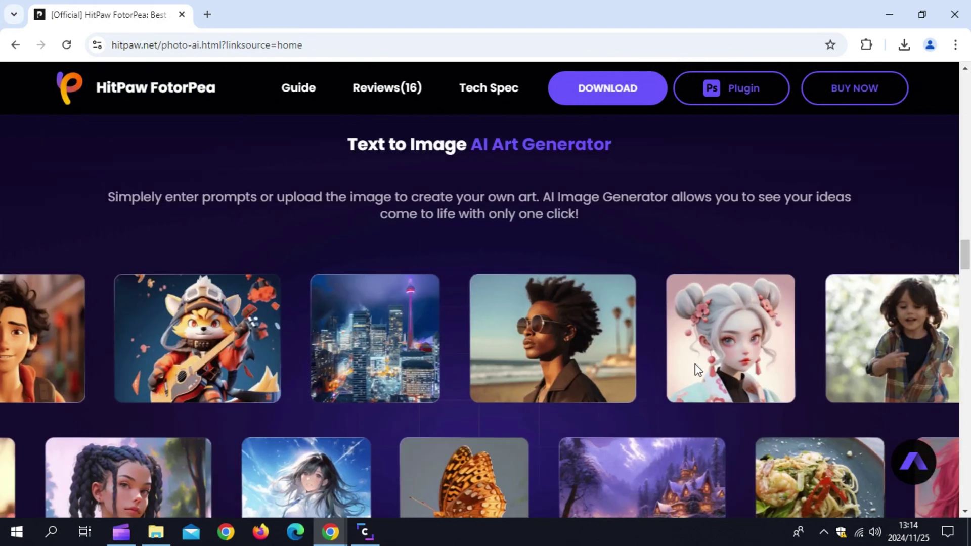
scroll(806, 374, down, 1)
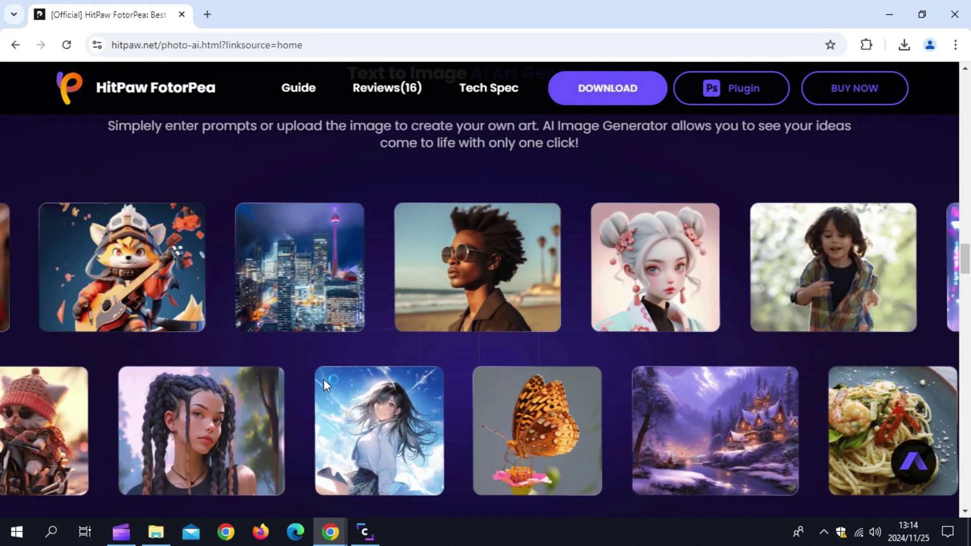
scroll(324, 380, down, 1)
scroll(323, 378, down, 1)
scroll(481, 384, up, 2)
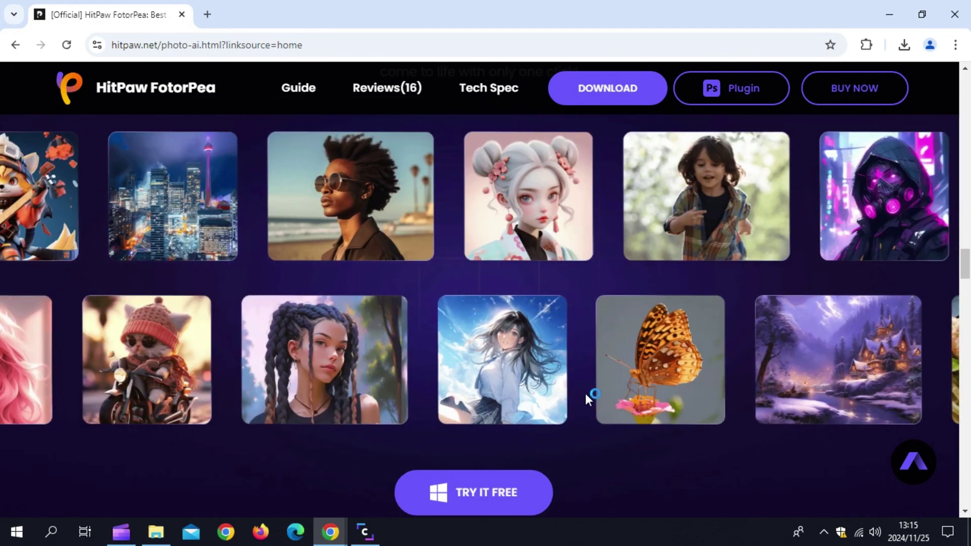
scroll(541, 369, down, 4)
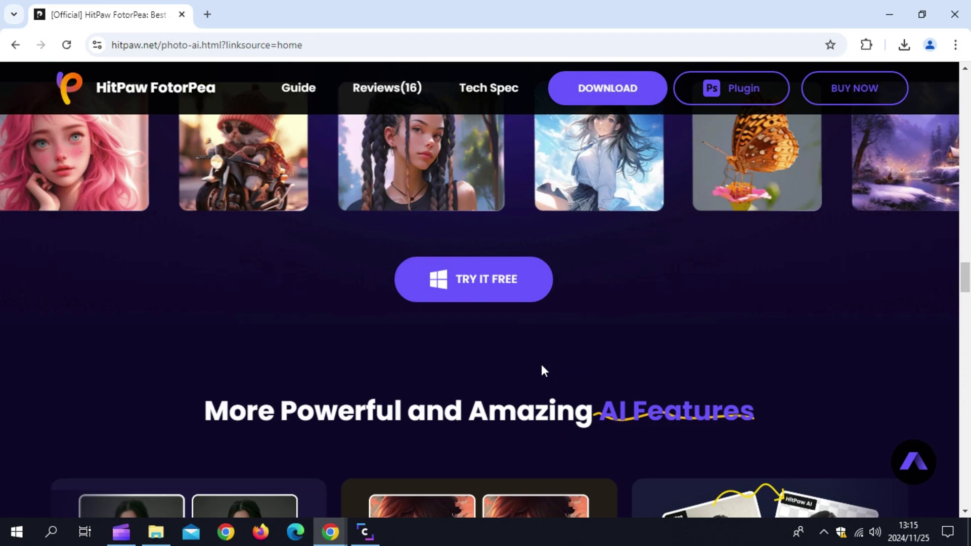
scroll(543, 371, down, 5)
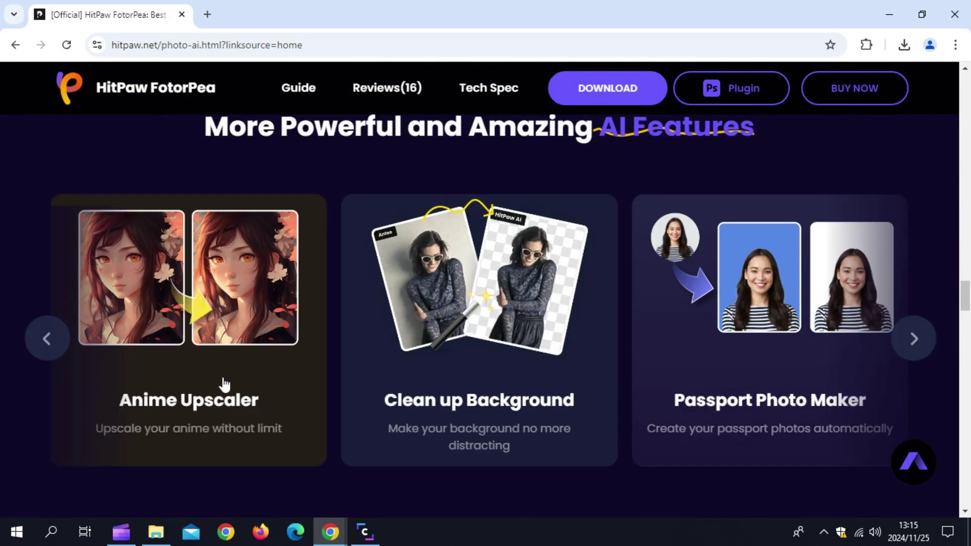
scroll(445, 414, up, 1)
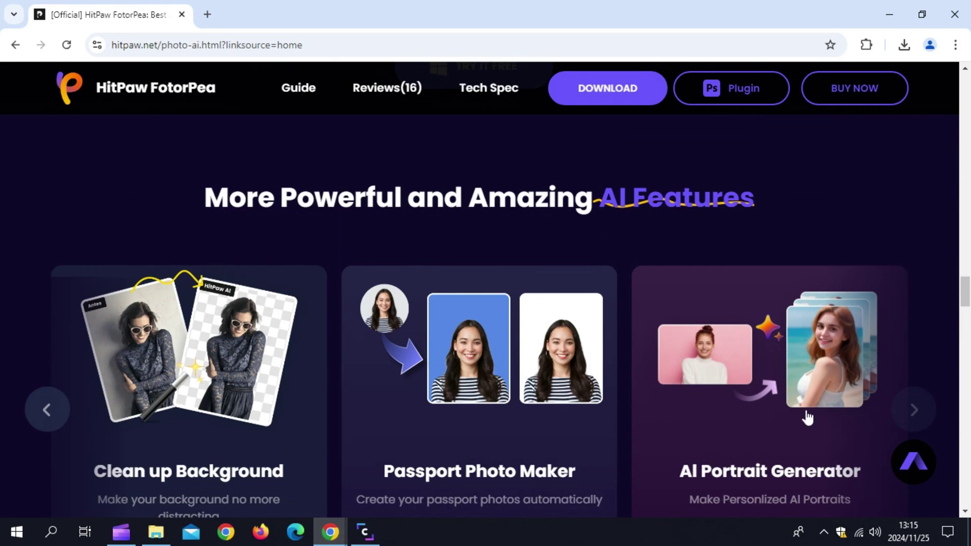
scroll(807, 418, down, 12)
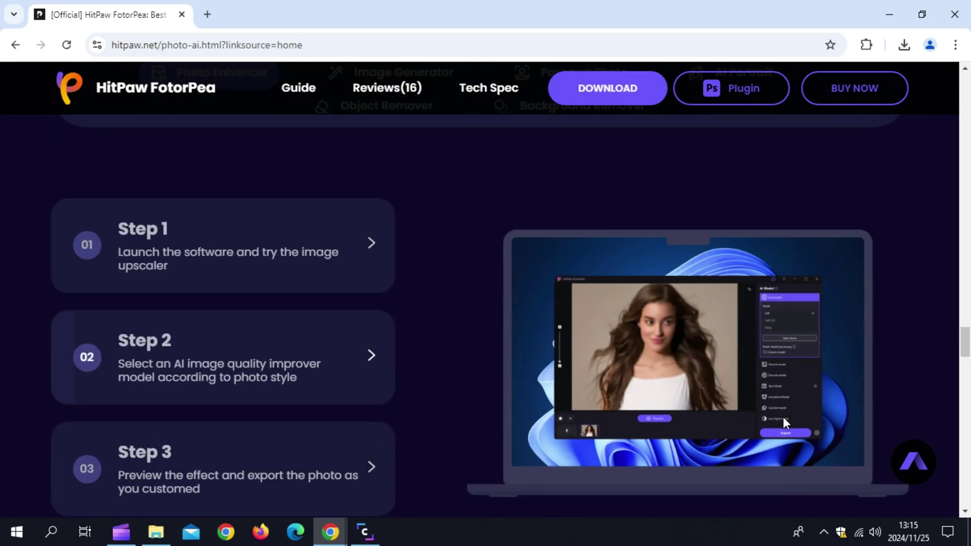
scroll(785, 423, down, 3)
scroll(173, 217, up, 2)
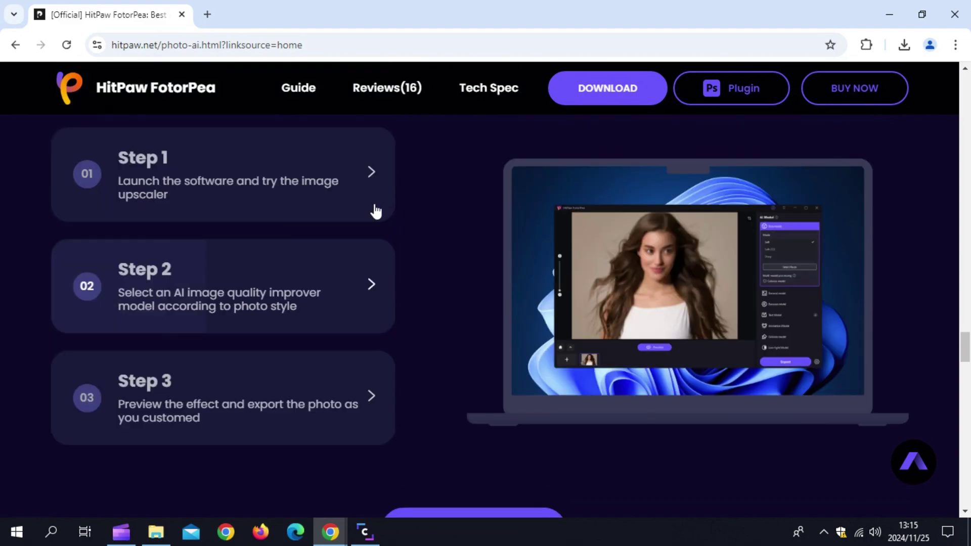
scroll(322, 395, down, 3)
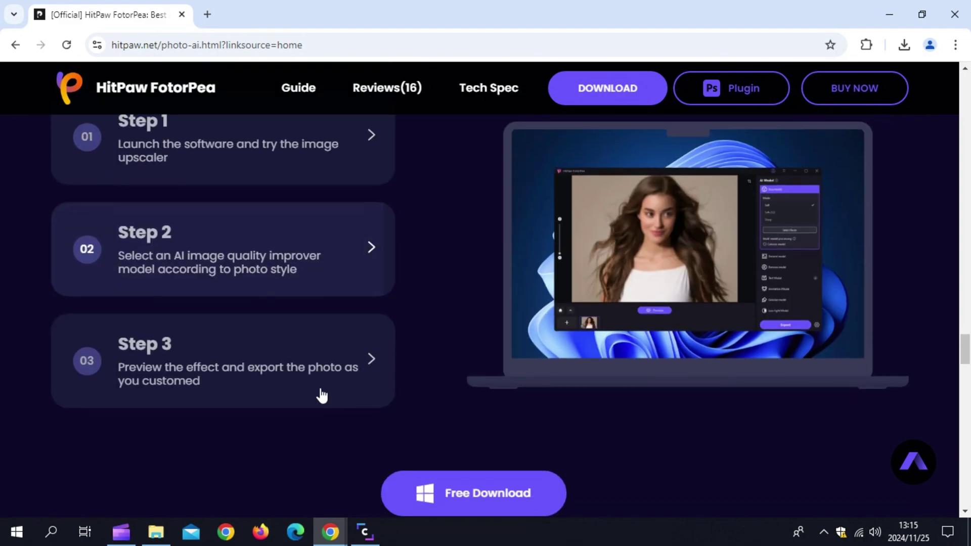
scroll(446, 395, down, 5)
scroll(471, 383, up, 4)
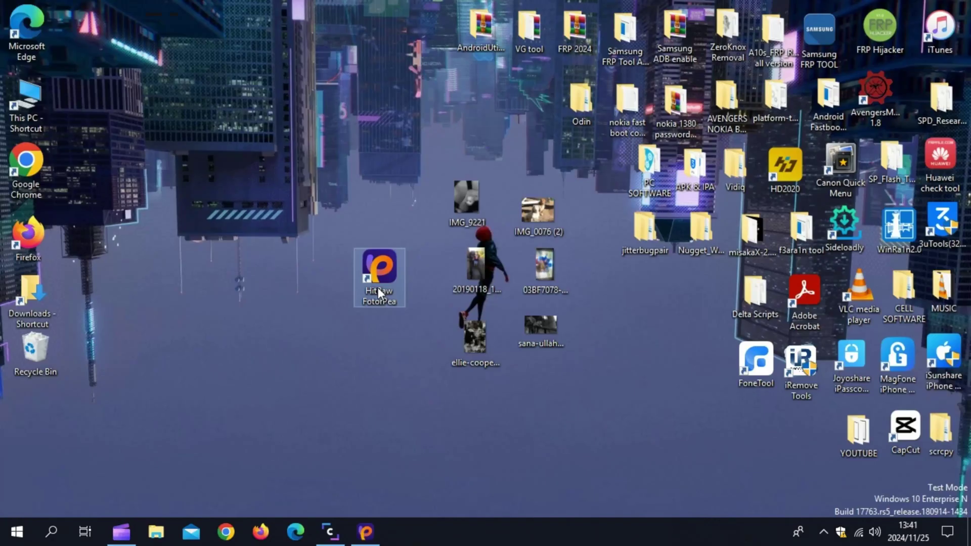
Step: Launch HitPaw FotorPea from its desktop shortcut and nudge the window slightly higher
double_click(380, 282)
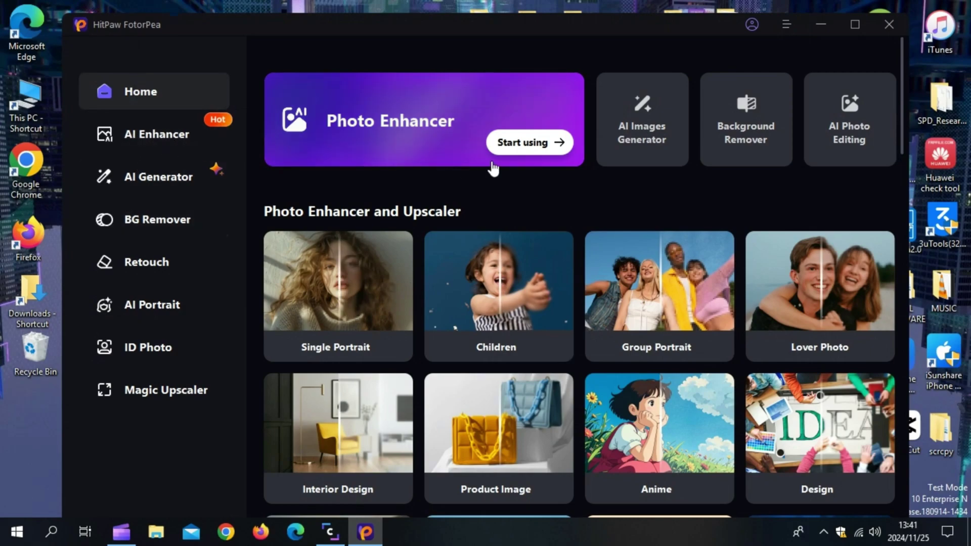
drag(513, 35, 513, 27)
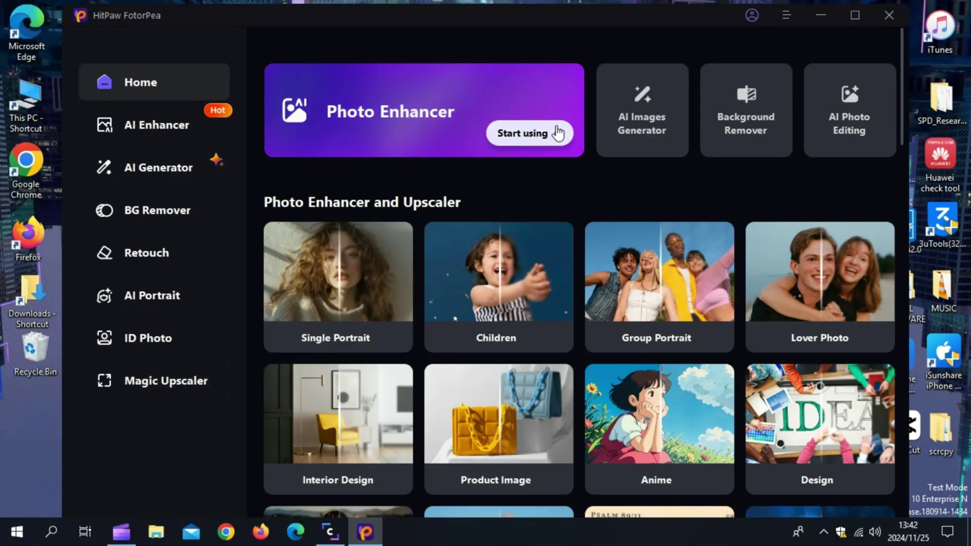
Step: Open the Photo Enhancer and import IMG_0076 (2) from the Pictures folder
click(734, 293)
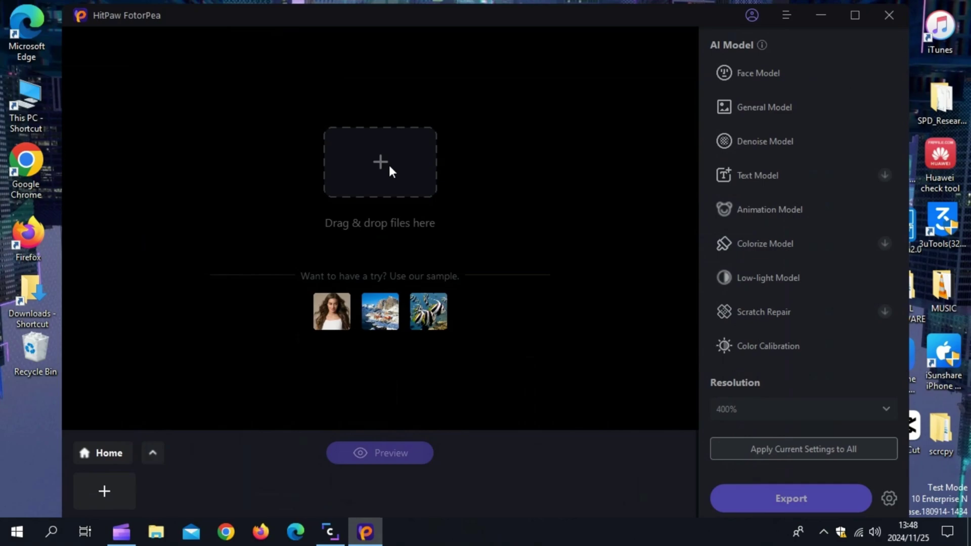
click(376, 167)
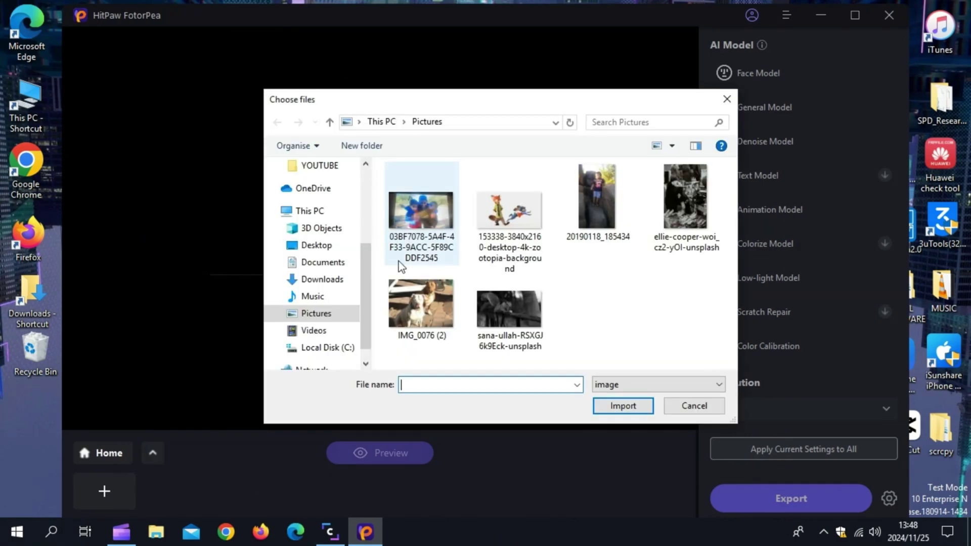
click(609, 247)
click(421, 303)
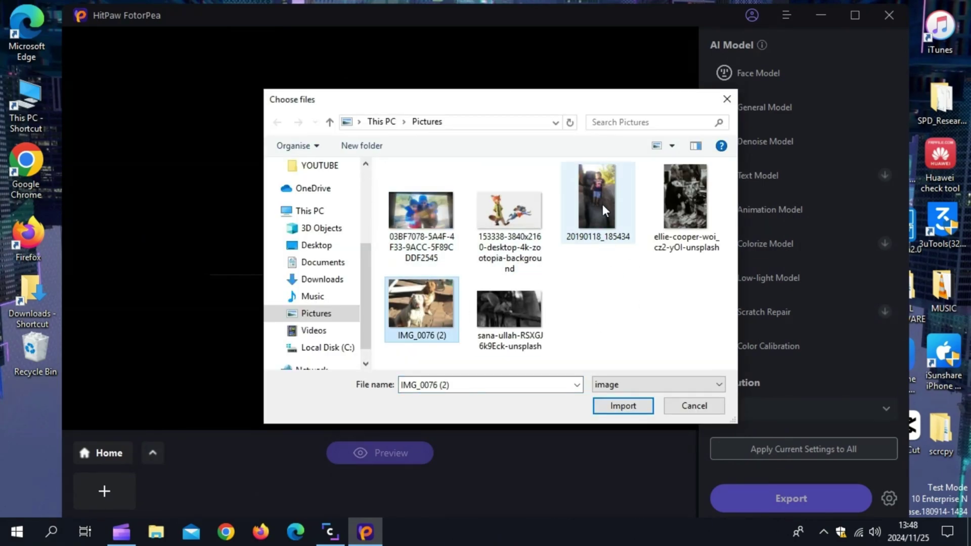
click(618, 404)
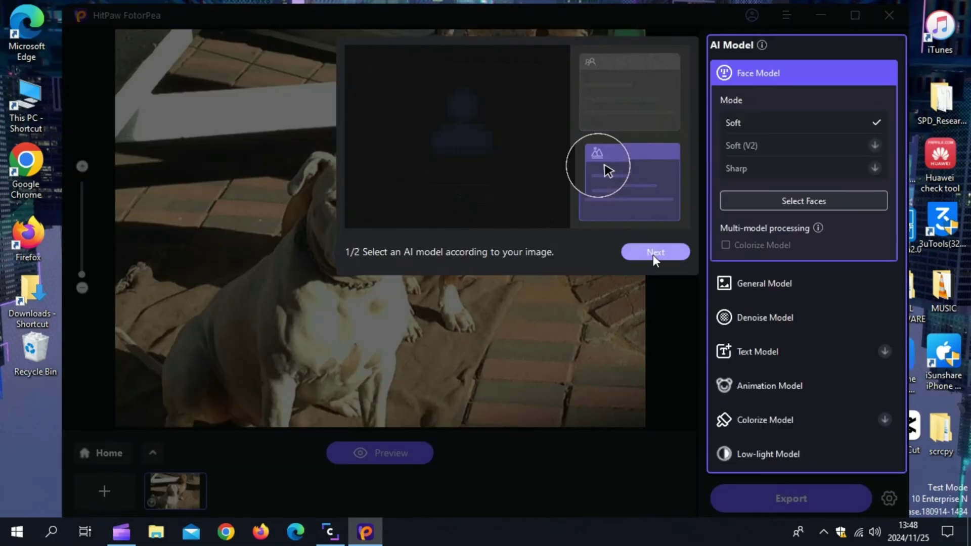
Step: Dismiss the tutorial, then apply the Denoise Model at 800% output resolution
click(654, 253)
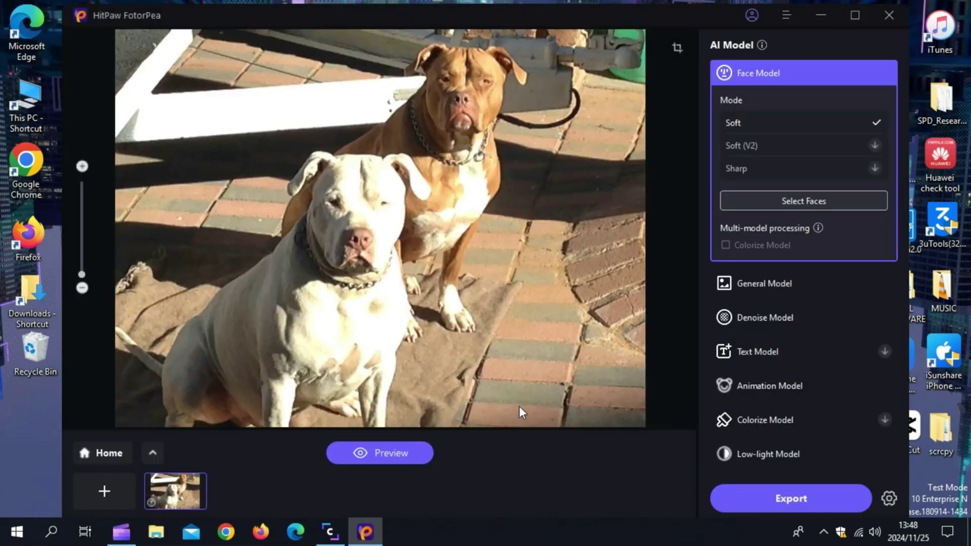
scroll(364, 223, up, 3)
scroll(365, 223, down, 2)
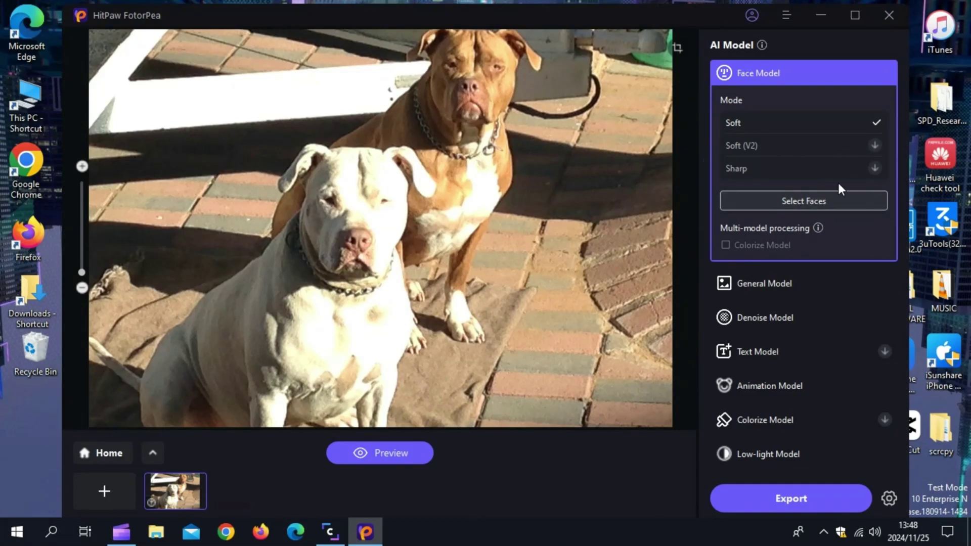
scroll(838, 180, down, 1)
click(776, 233)
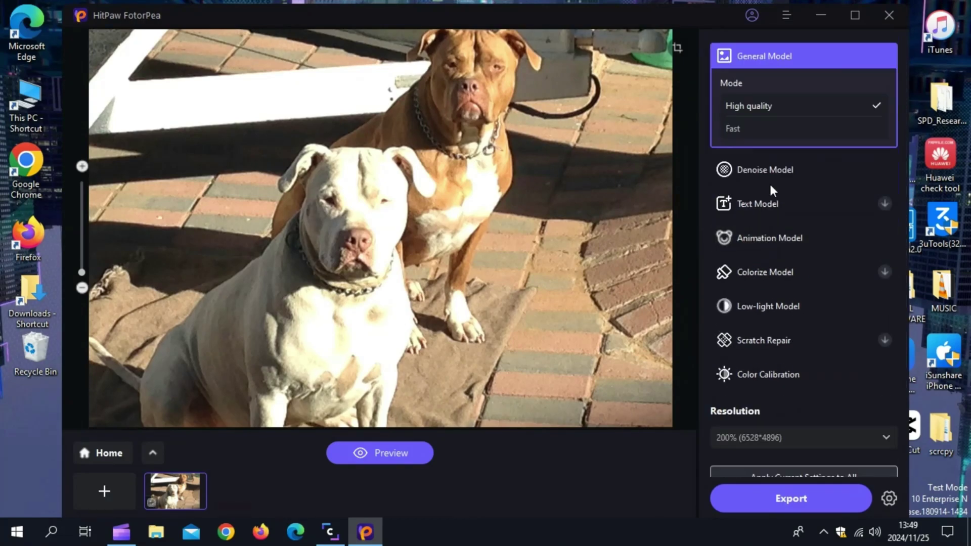
click(799, 170)
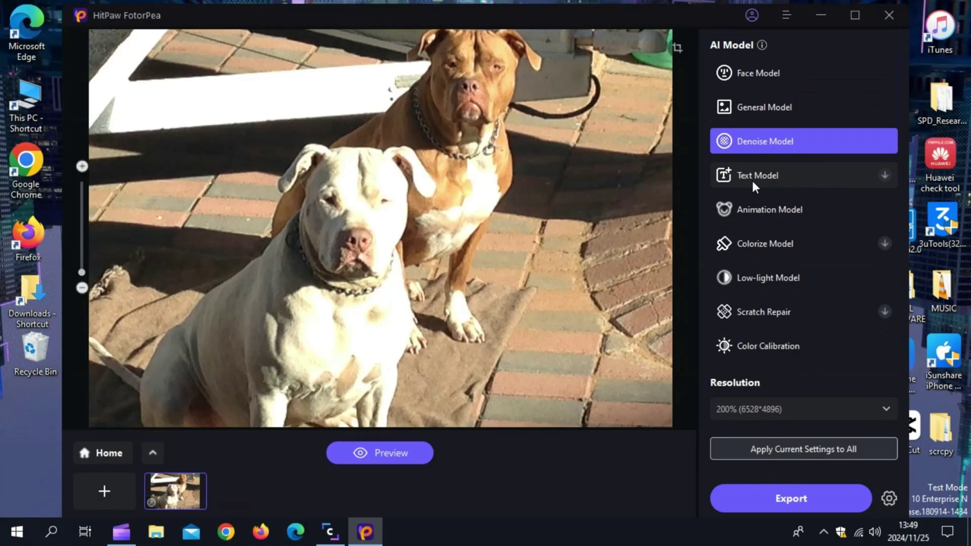
click(834, 418)
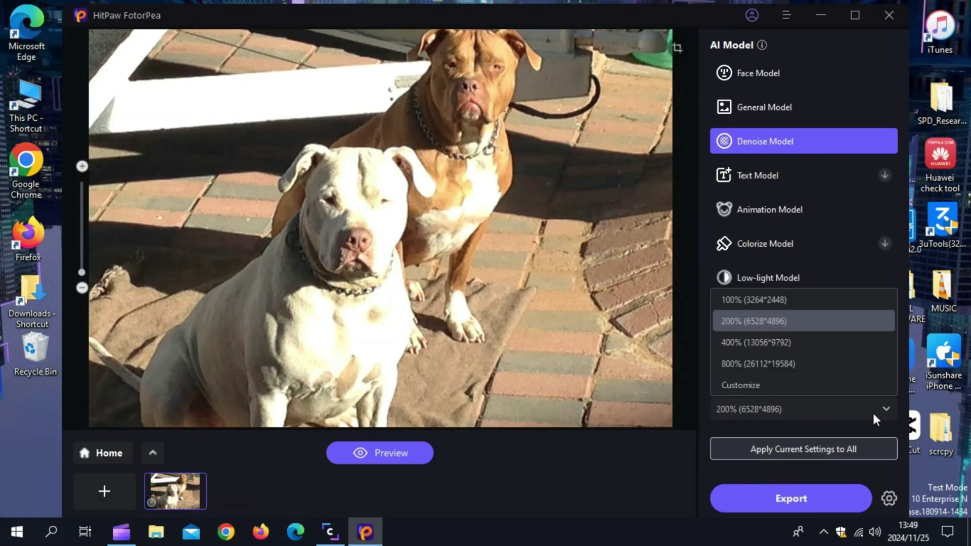
click(757, 363)
Step: Generate the dogs photo preview, dismiss both tips, and zoom around the before/after comparison
click(385, 455)
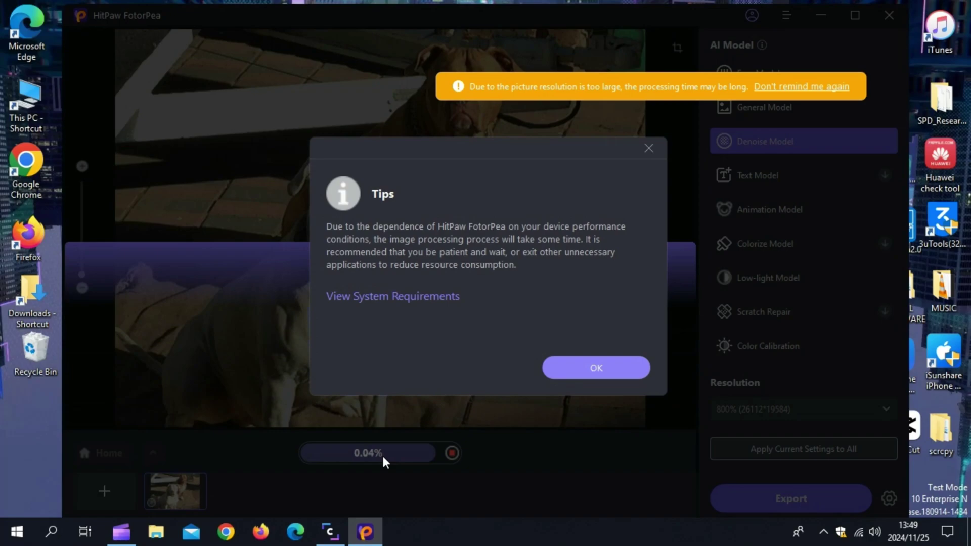
click(596, 369)
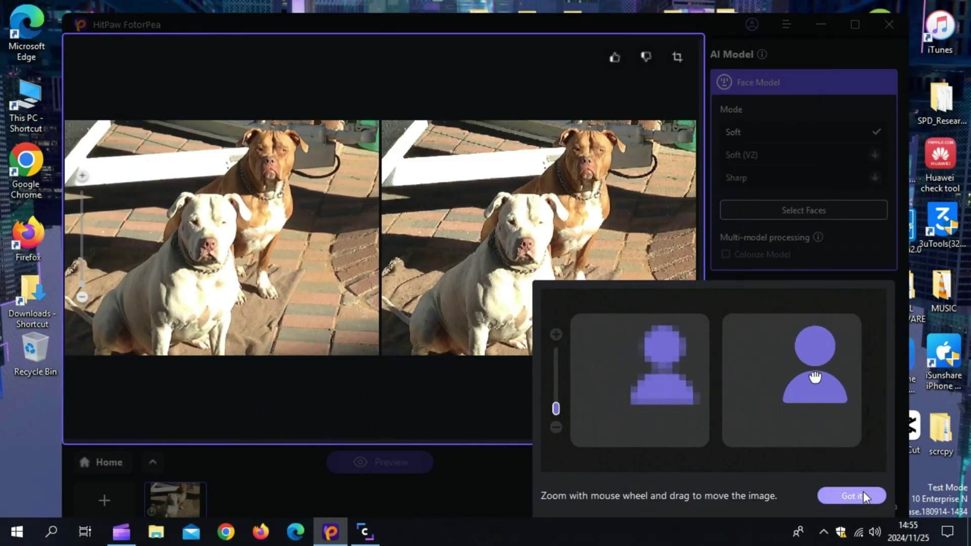
click(855, 494)
scroll(319, 260, up, 3)
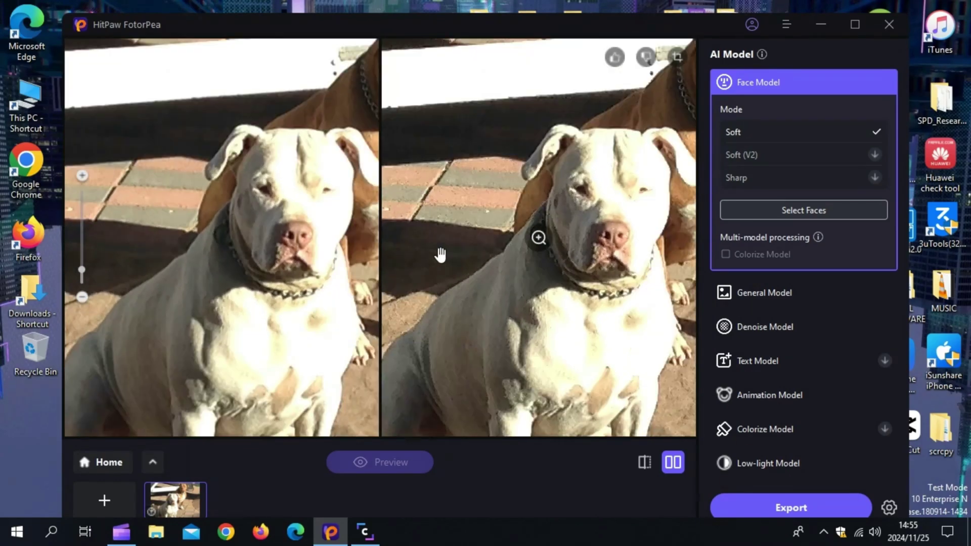
scroll(440, 256, down, 3)
scroll(438, 204, up, 3)
scroll(270, 306, up, 2)
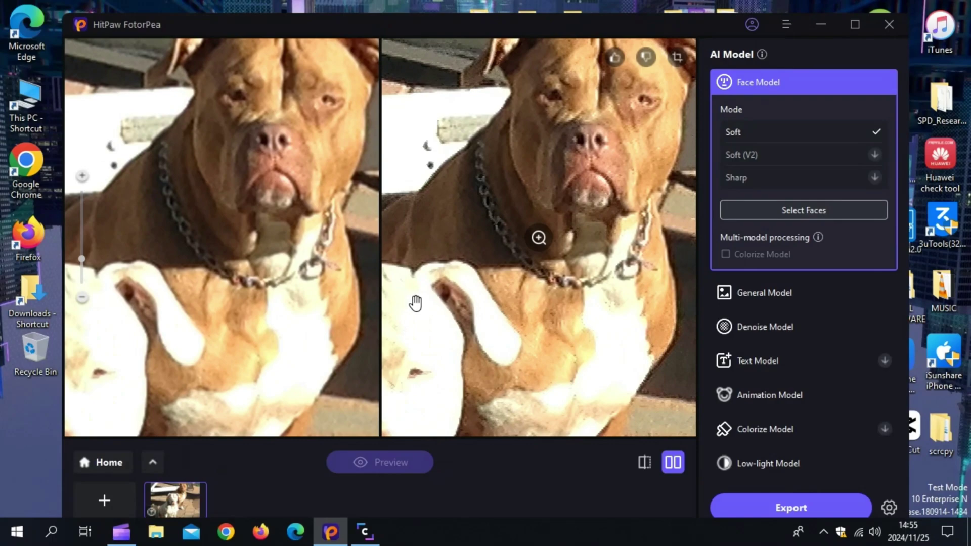
scroll(269, 352, down, 5)
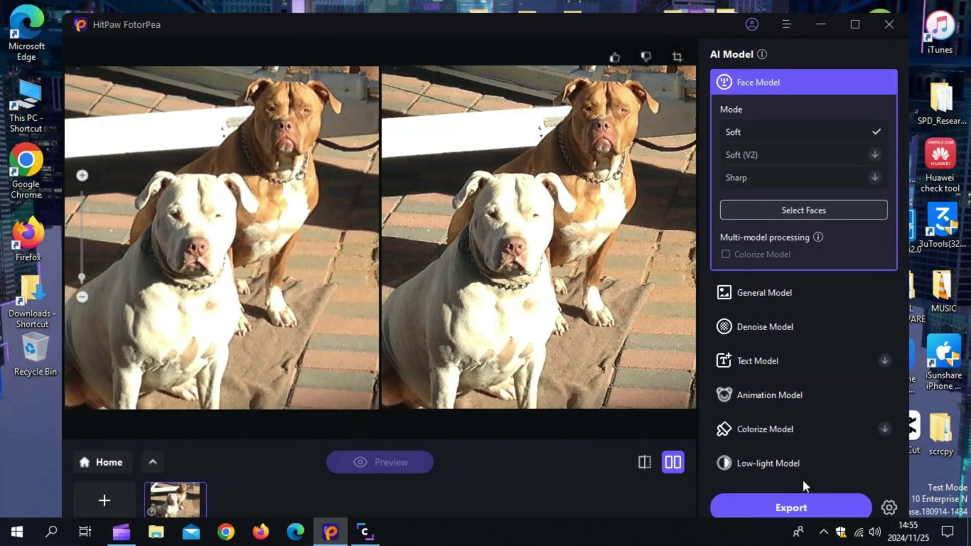
Step: Return to Home and import the 20190118_185434 child photo into the AI Enhancer
click(106, 462)
click(531, 311)
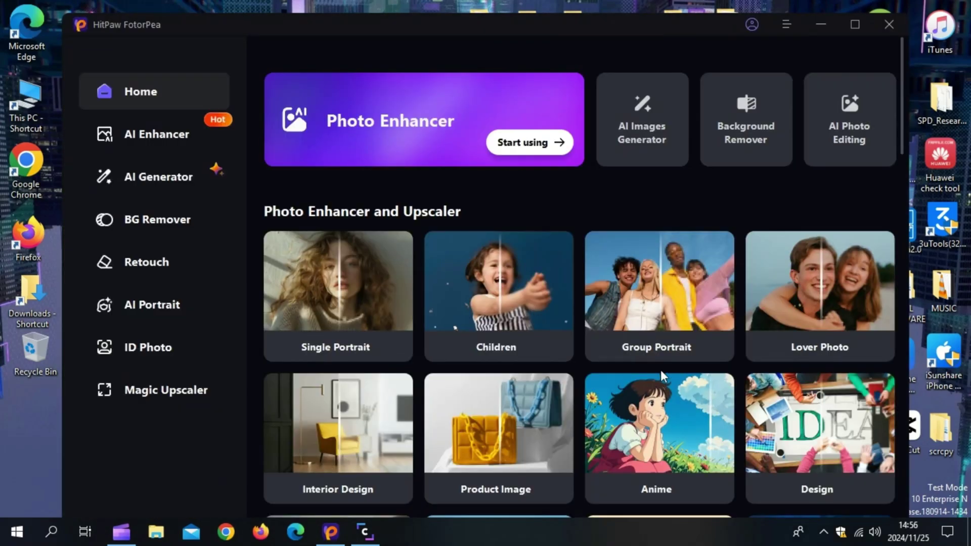
click(165, 136)
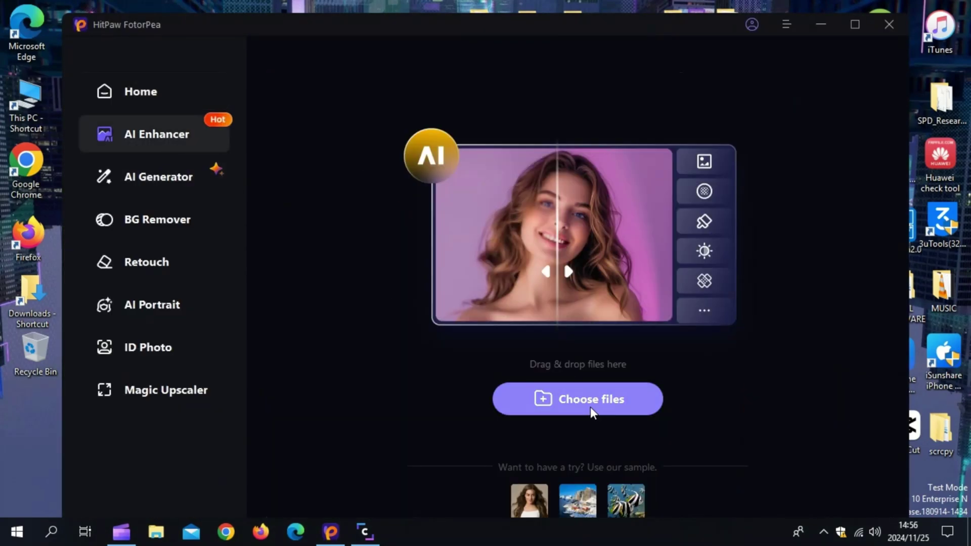
click(591, 407)
click(685, 197)
click(641, 408)
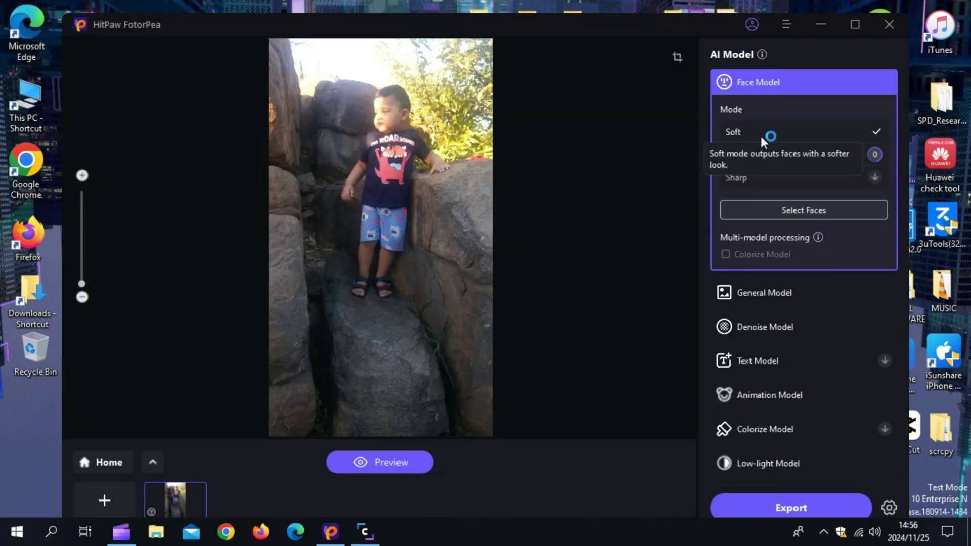
Step: Switch the child photo to the Denoise Model and generate its preview
click(789, 293)
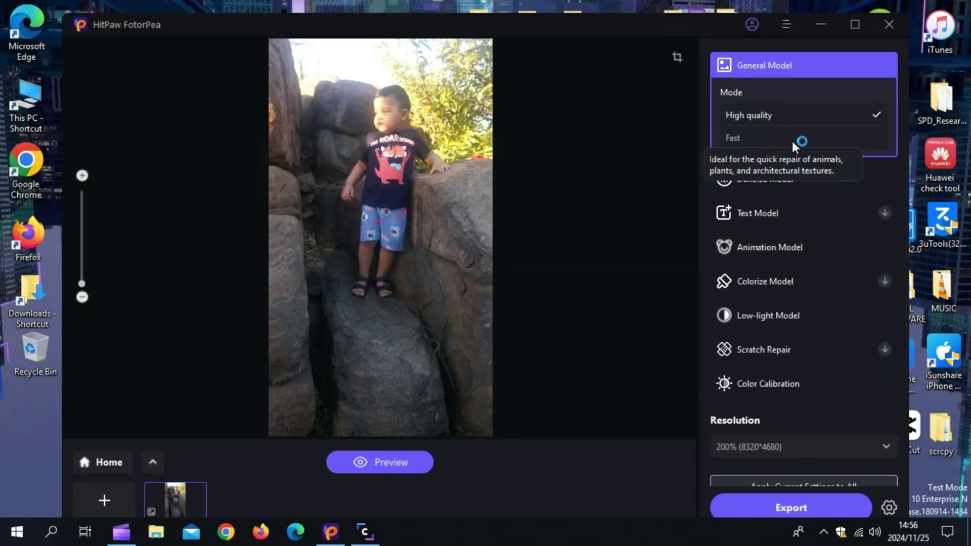
scroll(450, 121, up, 6)
scroll(387, 287, down, 6)
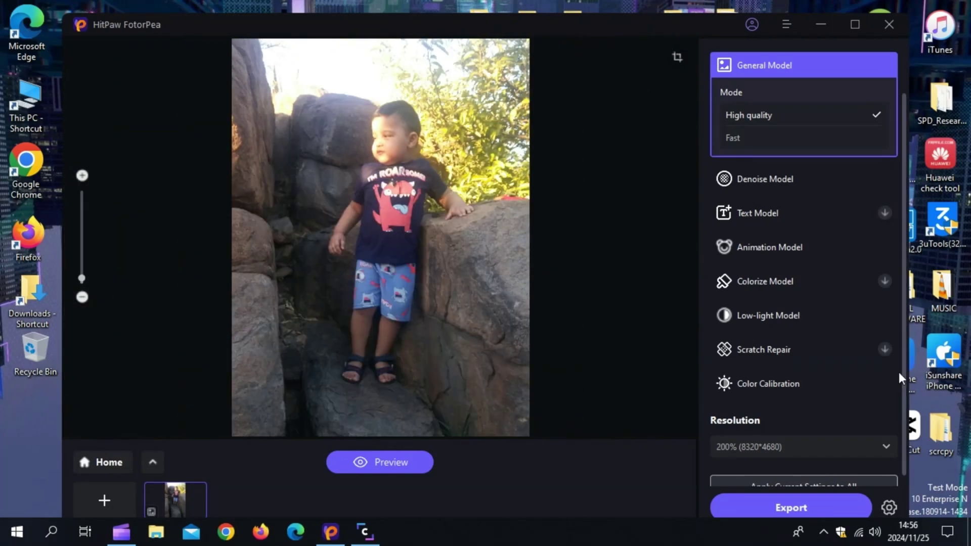
scroll(785, 371, down, 1)
click(816, 170)
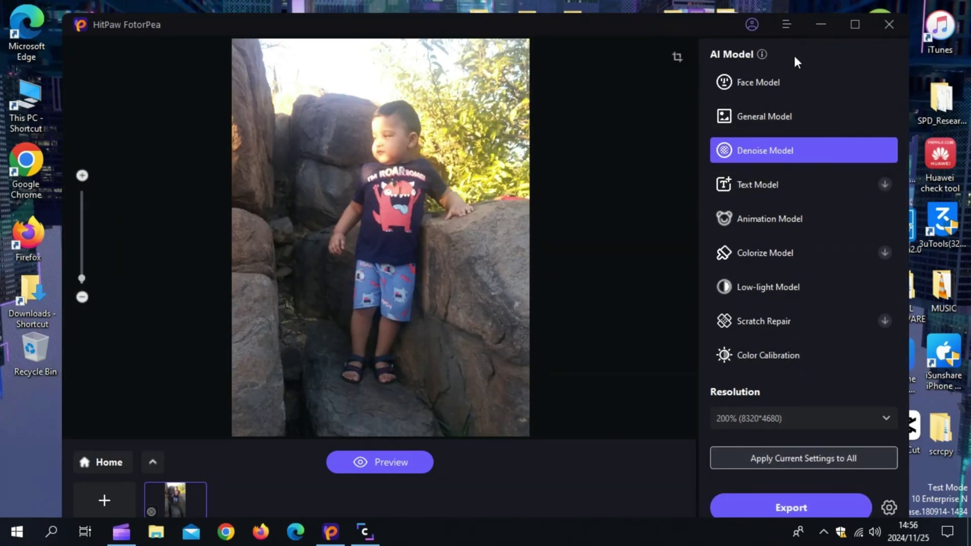
click(381, 461)
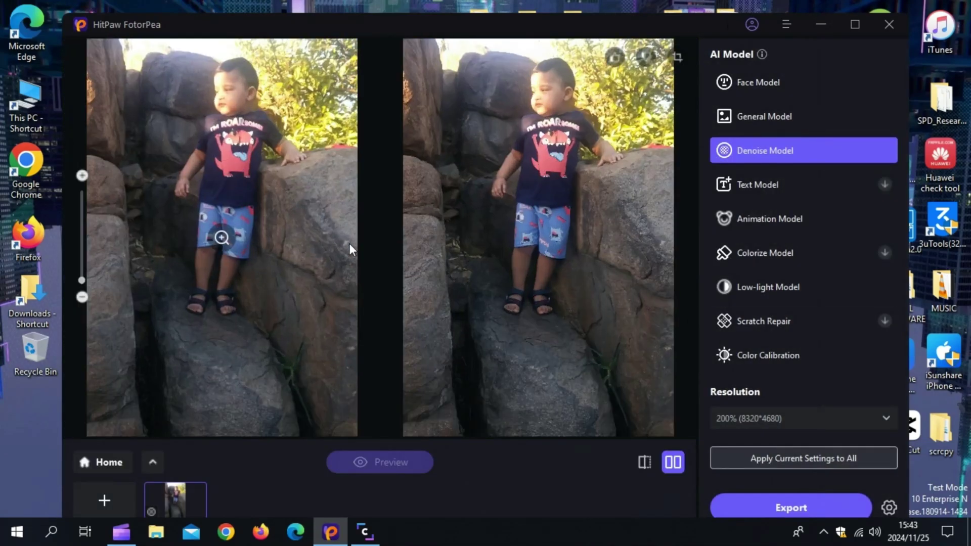
Step: Zoom and pan the side-by-side comparison to inspect the denoised boy's face at 200%
scroll(352, 249, up, 3)
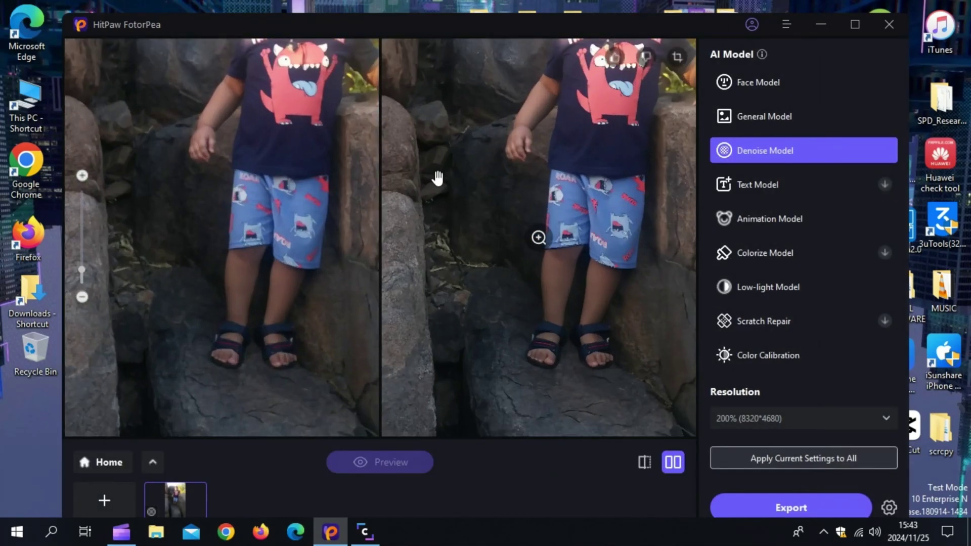
drag(436, 178, 371, 329)
scroll(425, 284, up, 2)
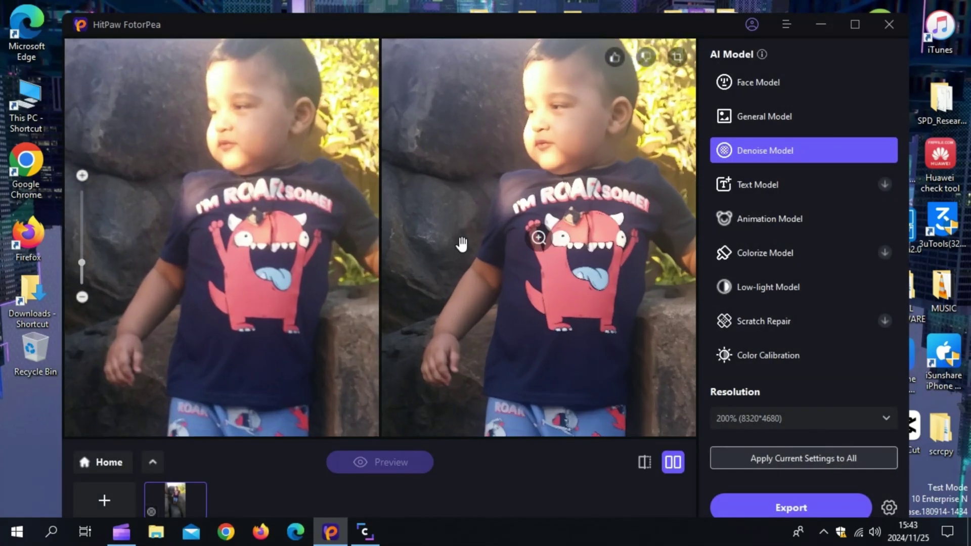
mouse_move(460, 245)
mouse_down()
mouse_move(441, 284)
mouse_move(462, 232)
mouse_up()
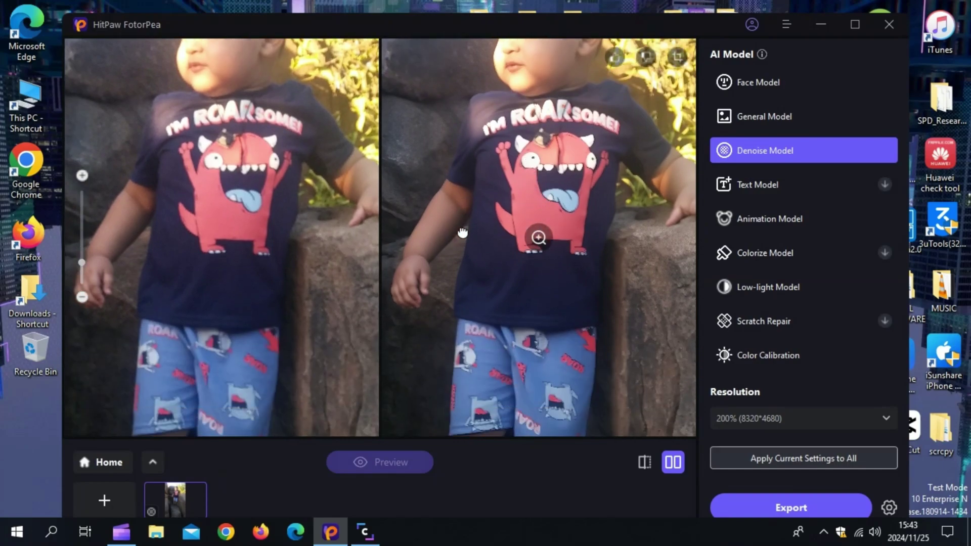
scroll(451, 275, up, 3)
scroll(479, 282, up, 3)
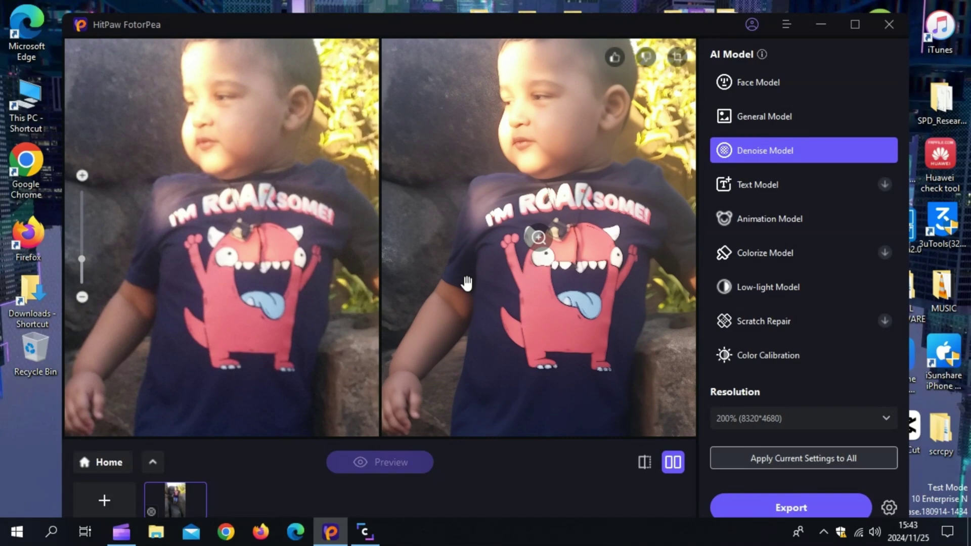
scroll(458, 263, up, 3)
scroll(457, 283, up, 2)
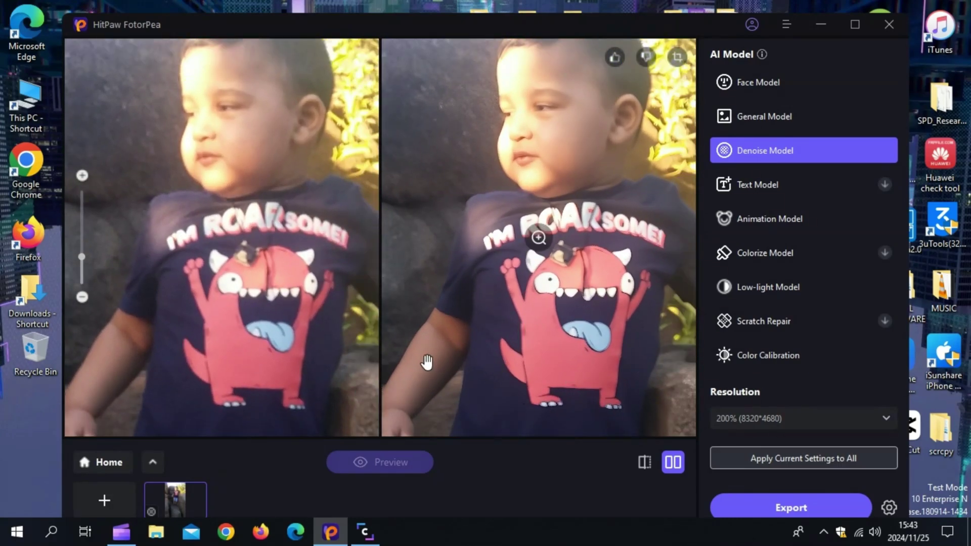
scroll(457, 351, down, 4)
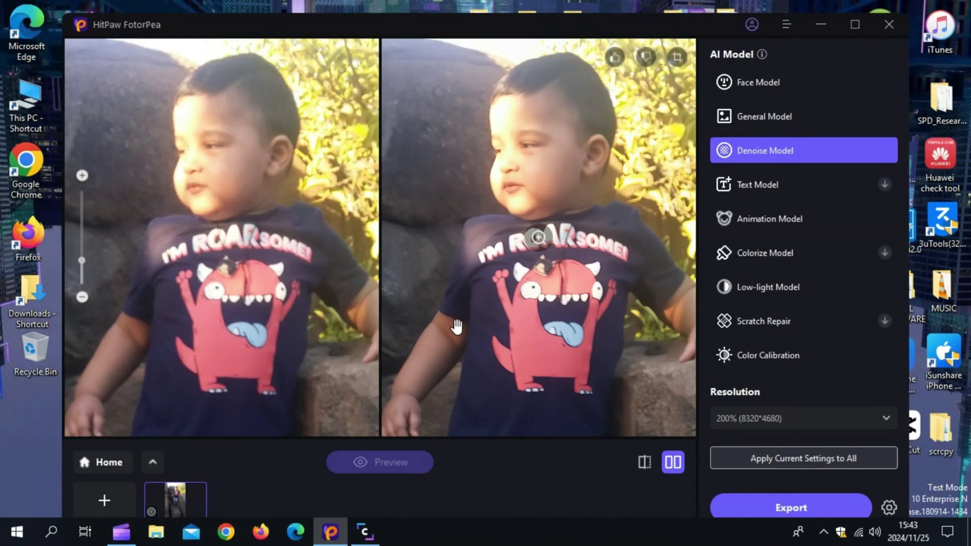
scroll(447, 401, up, 3)
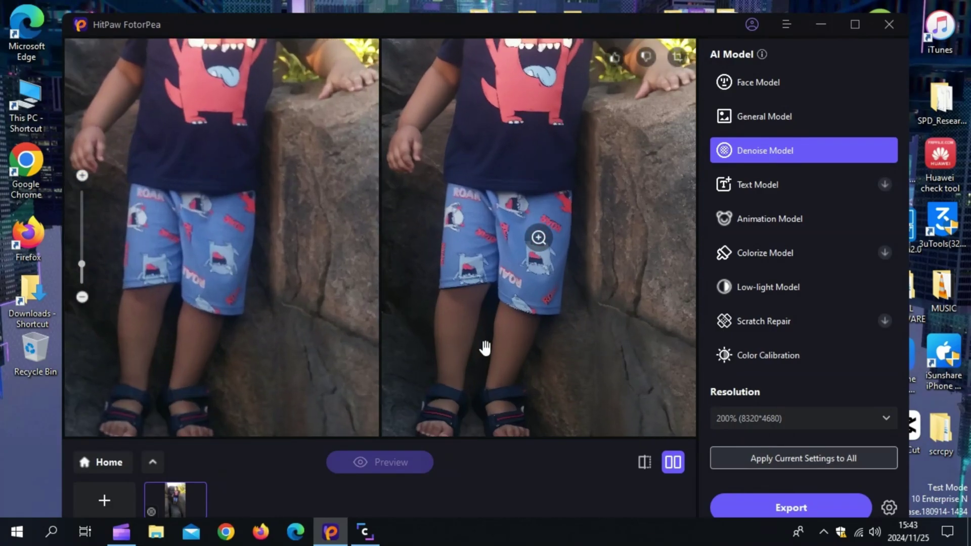
scroll(473, 265, down, 4)
scroll(473, 266, up, 4)
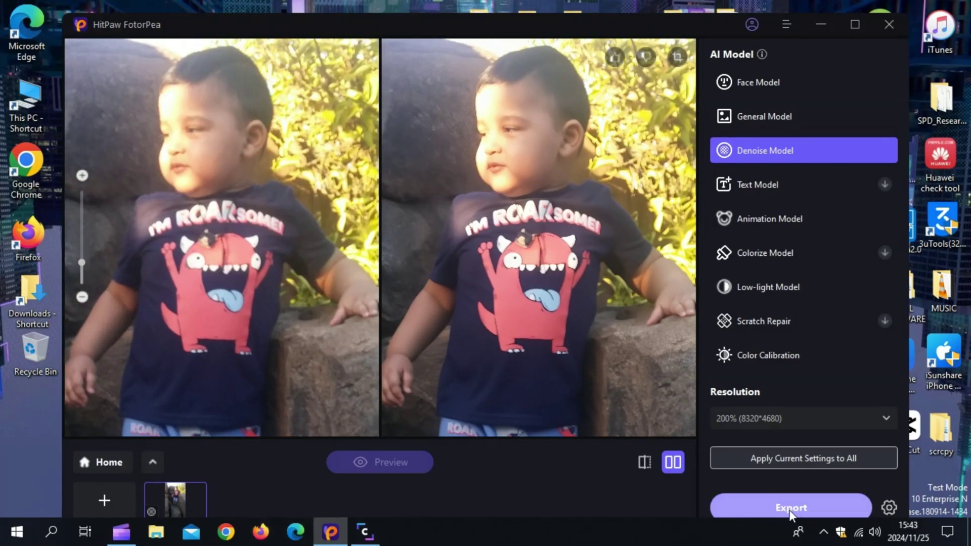
Step: Leave the denoised photo for the home page and start the Photo Enhancer
click(95, 465)
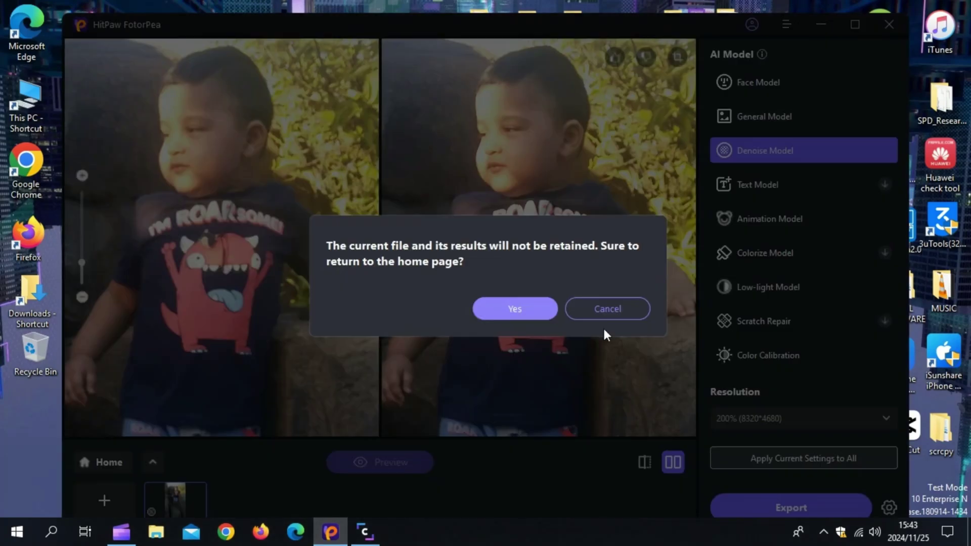
click(516, 309)
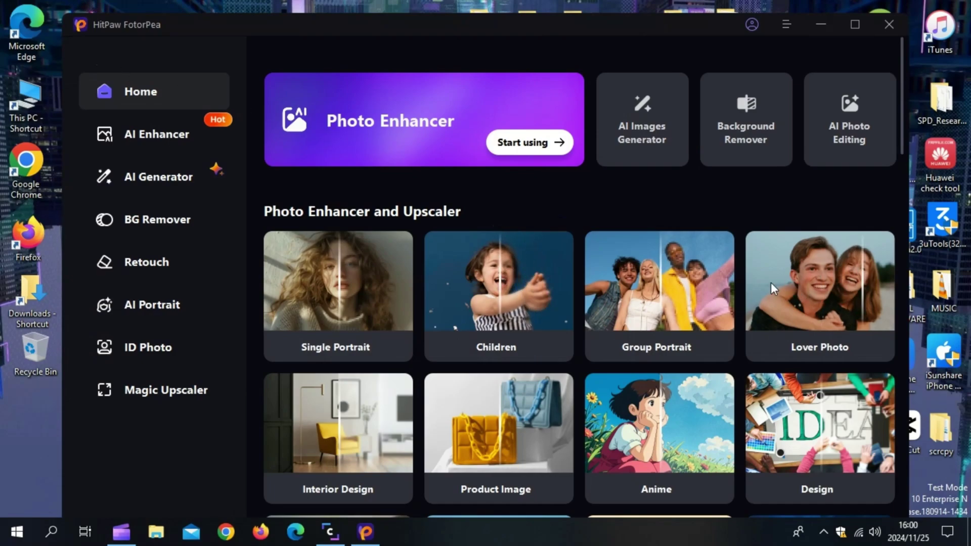
click(535, 151)
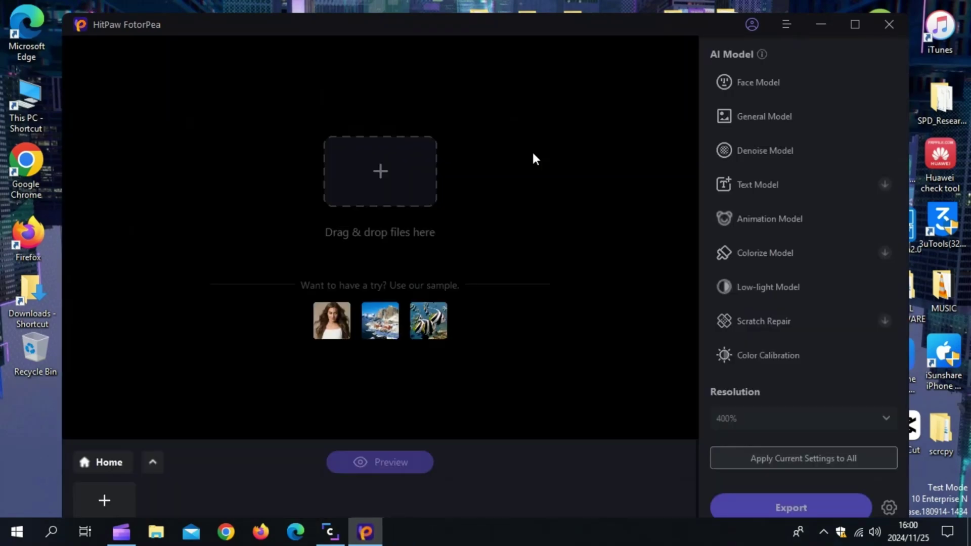
Step: Import the black-and-white market photo from Pictures and accept the required model download
click(379, 171)
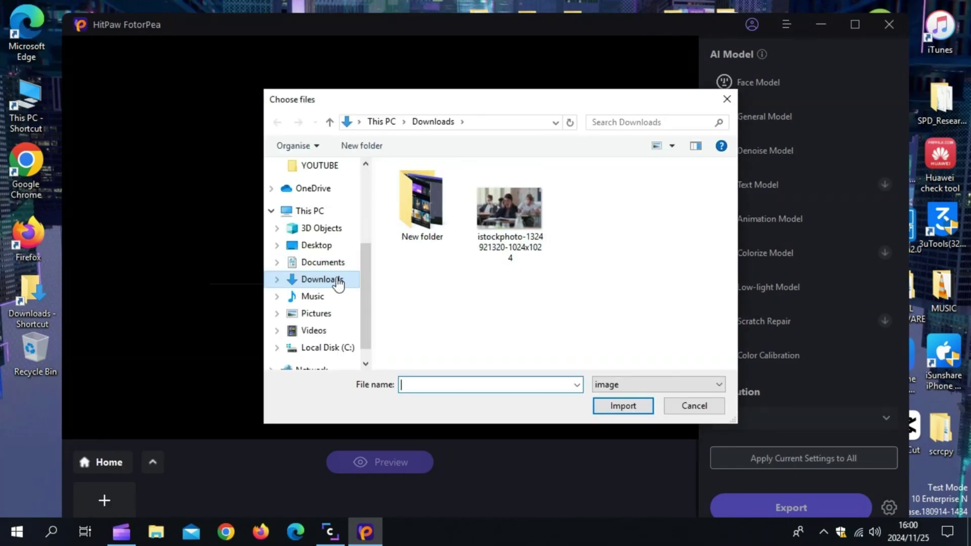
click(321, 314)
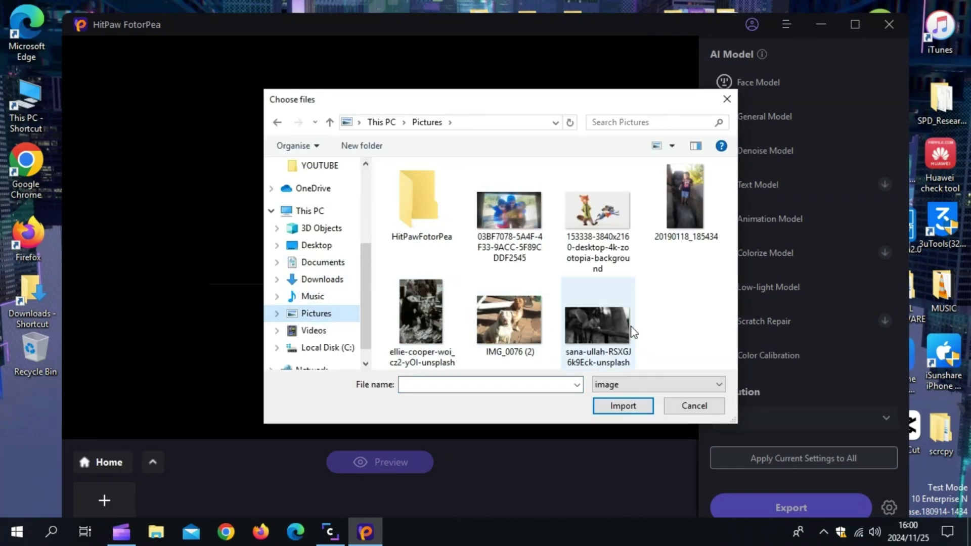
click(404, 311)
click(623, 406)
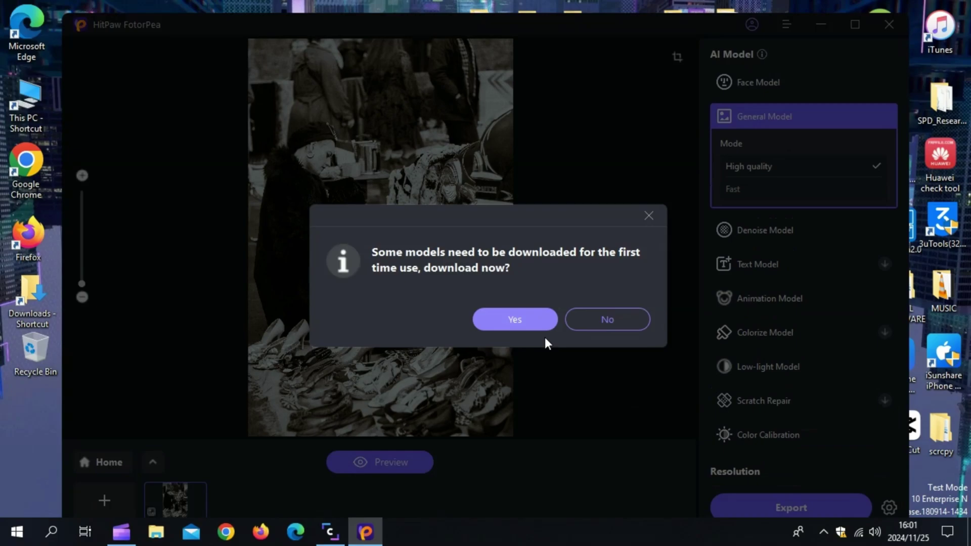
click(544, 328)
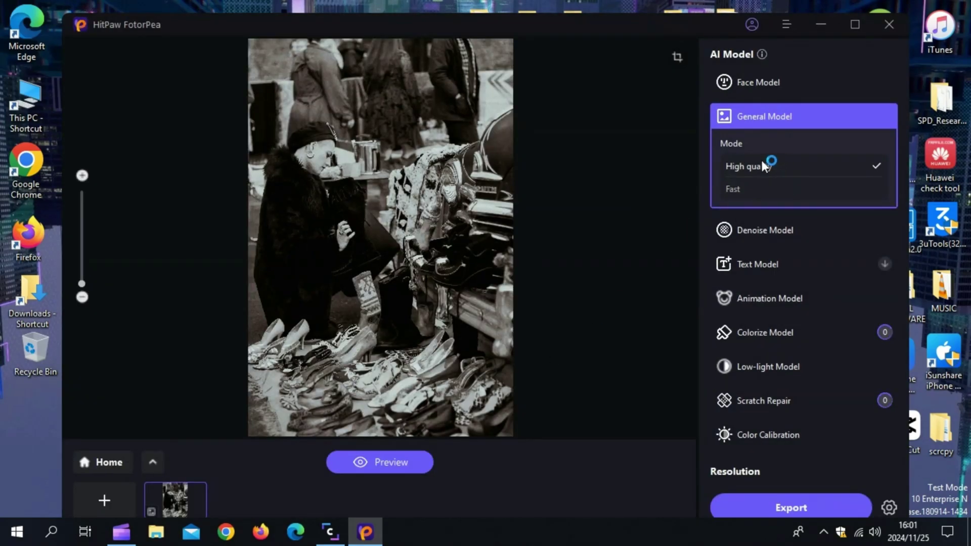
click(734, 84)
Step: Set the face model to Soft (V2) and generate an Old Photos colorized preview
click(775, 157)
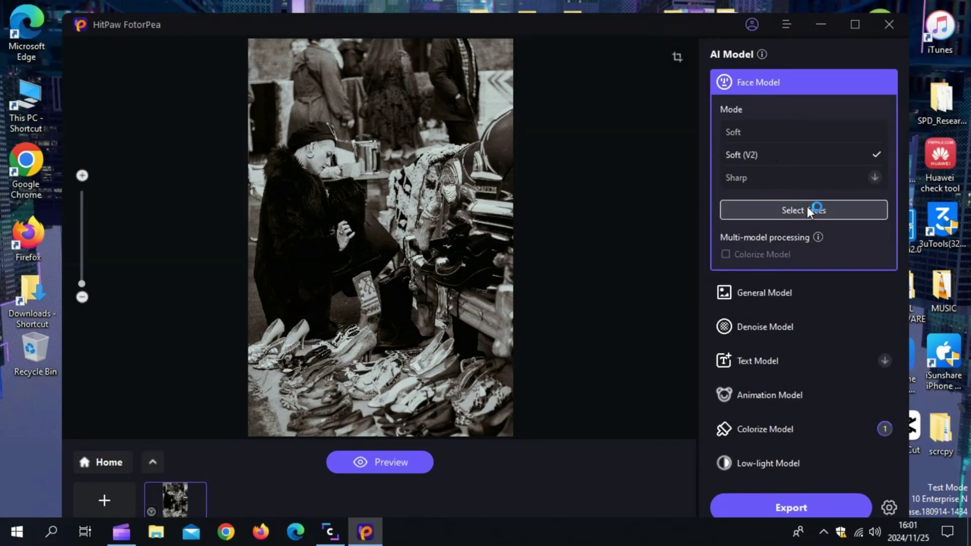
scroll(815, 258, down, 2)
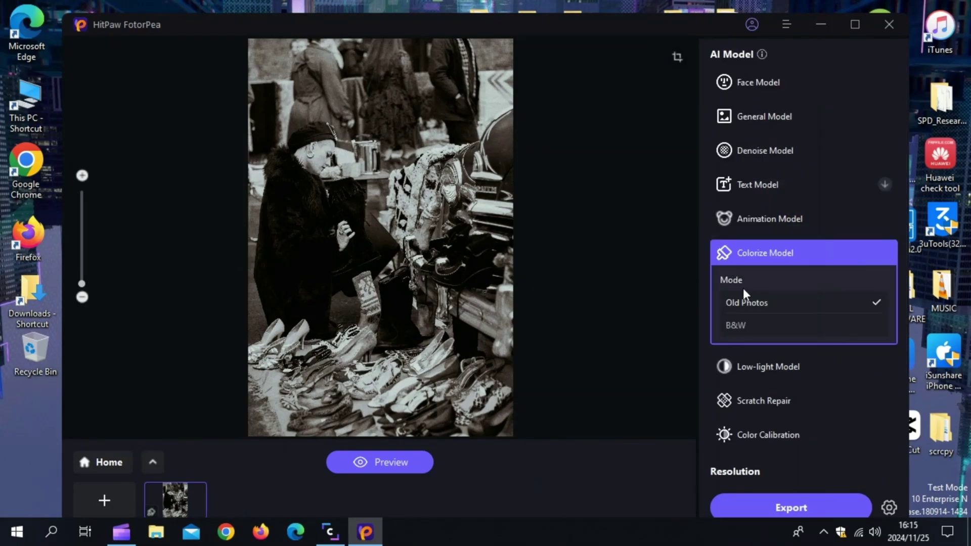
click(387, 464)
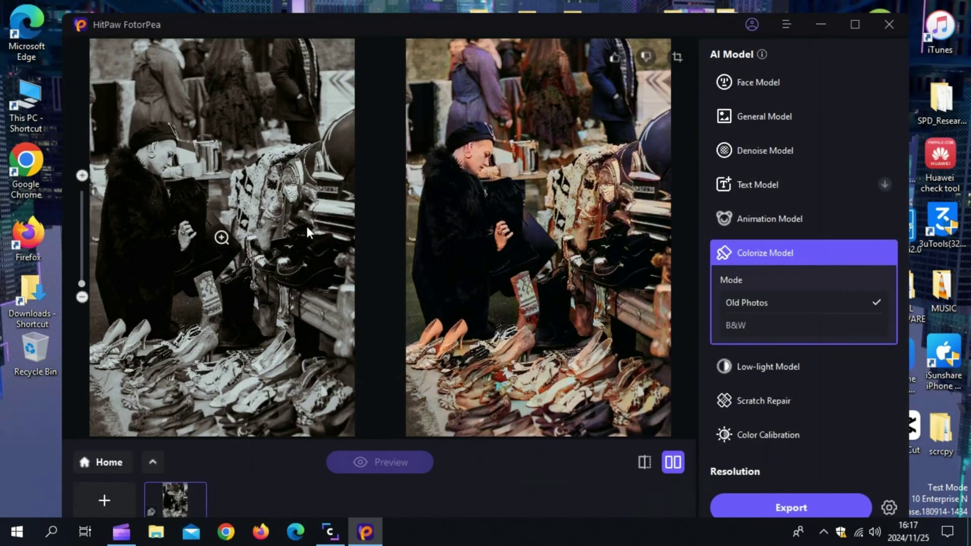
Step: Zoom into the colorized before/after comparison, then head back to the home page
scroll(307, 226, up, 3)
drag(455, 206, 478, 290)
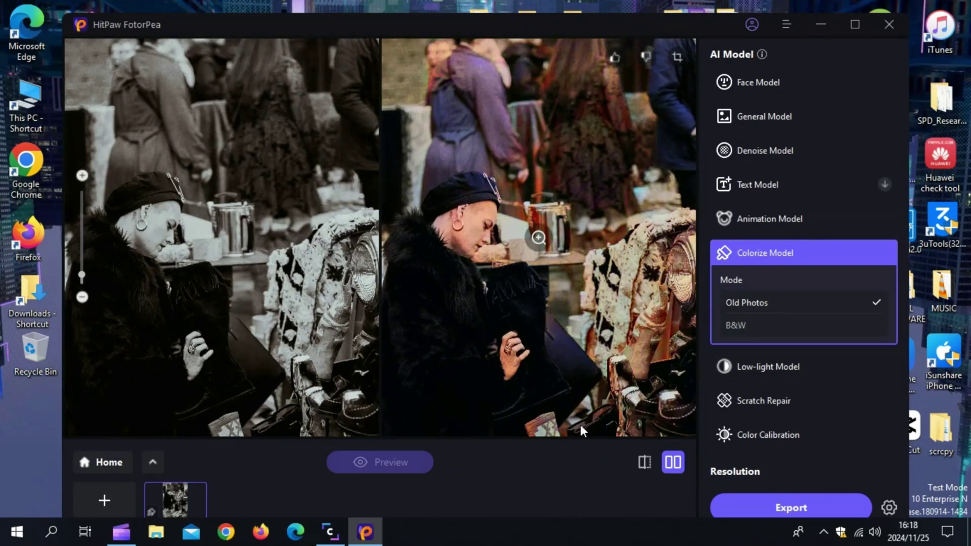
click(101, 463)
click(500, 313)
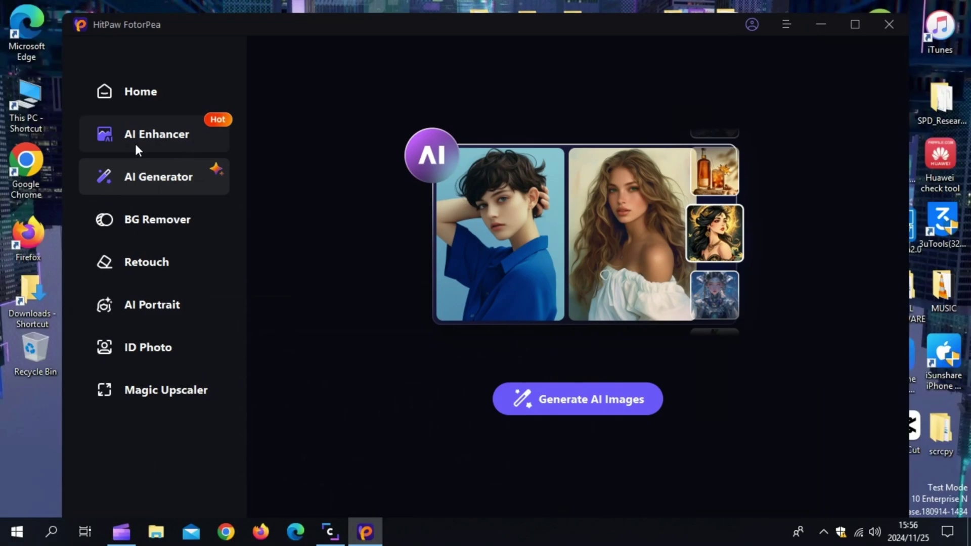
click(566, 398)
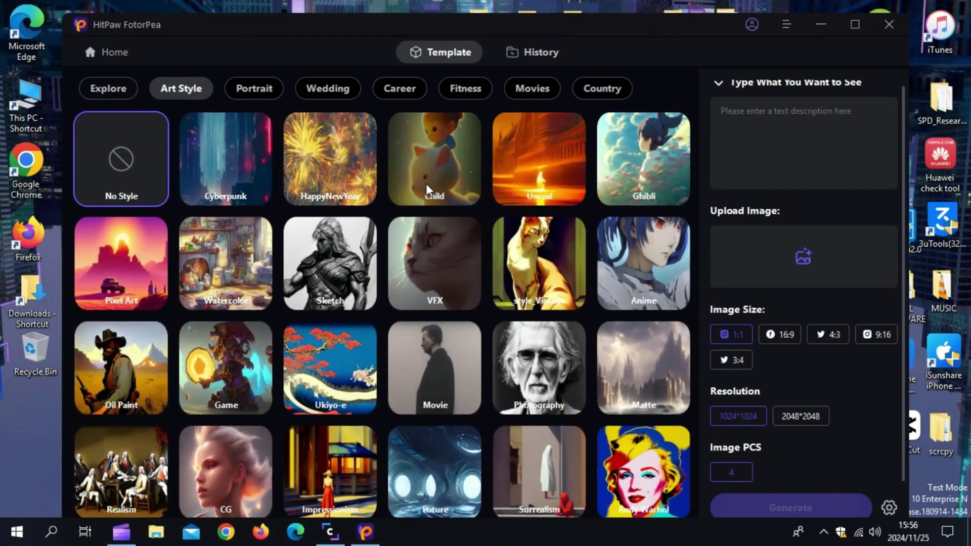
click(263, 87)
click(305, 87)
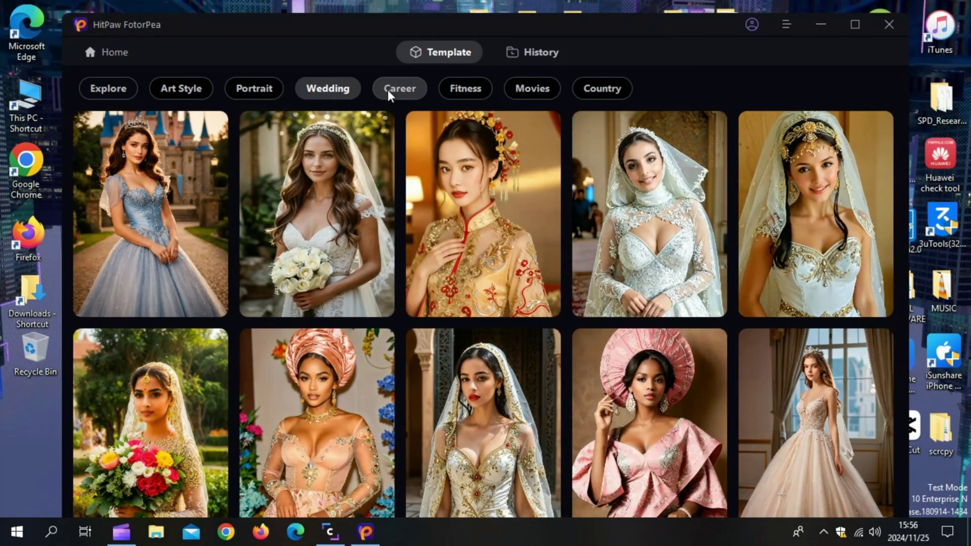
click(388, 89)
click(466, 89)
click(536, 89)
click(577, 89)
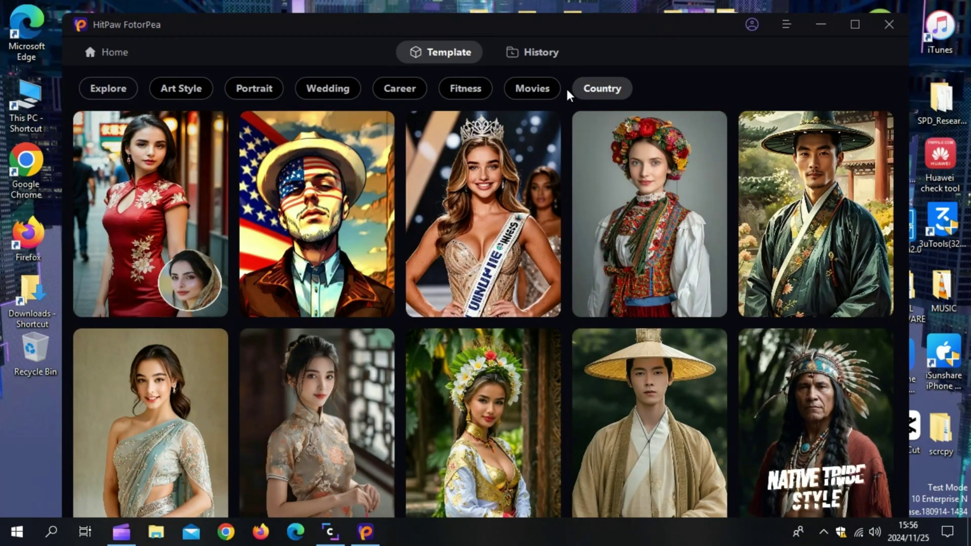
click(137, 85)
click(151, 84)
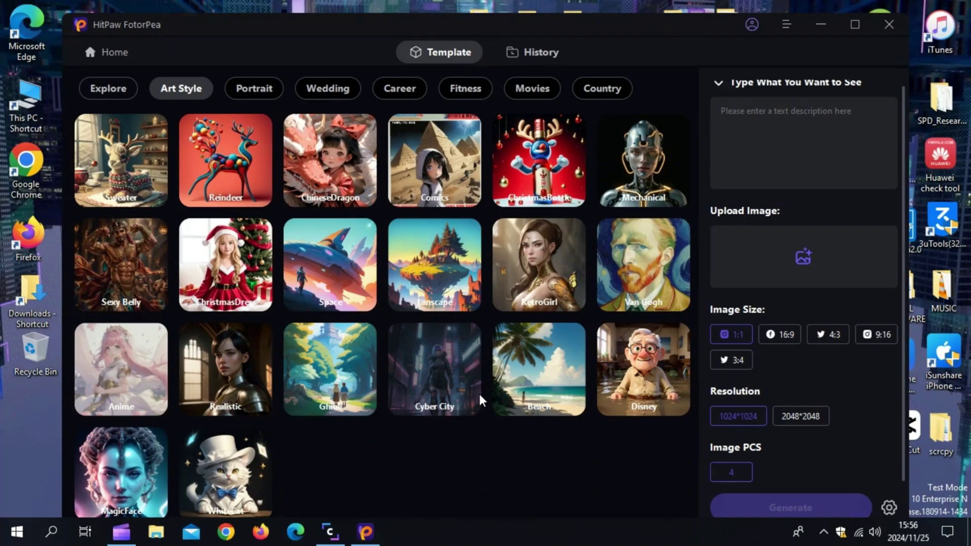
click(791, 169)
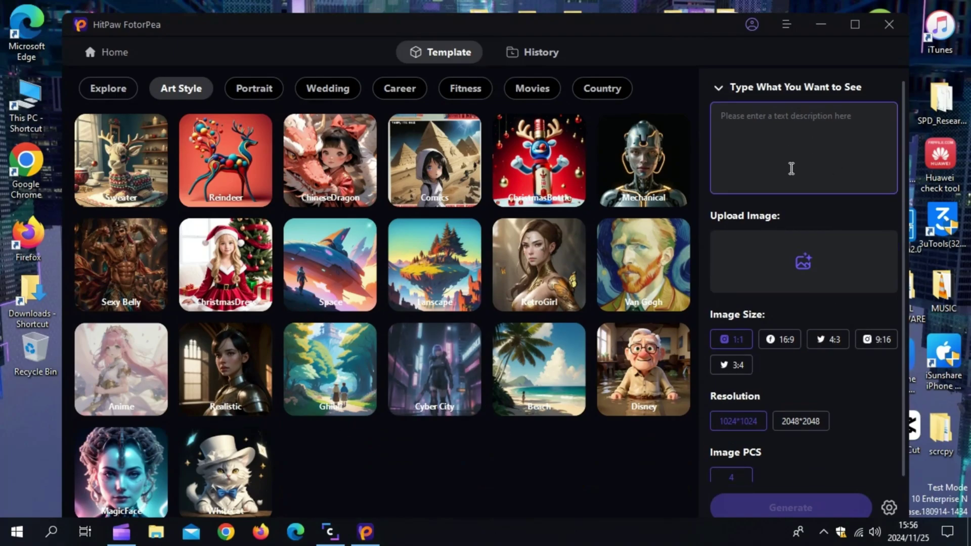
scroll(546, 331, up, 3)
click(799, 264)
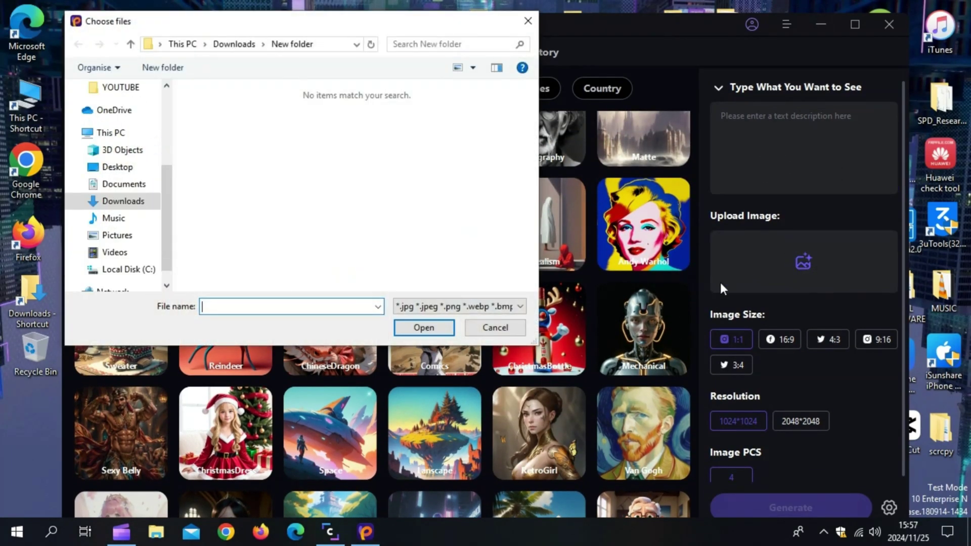
click(116, 235)
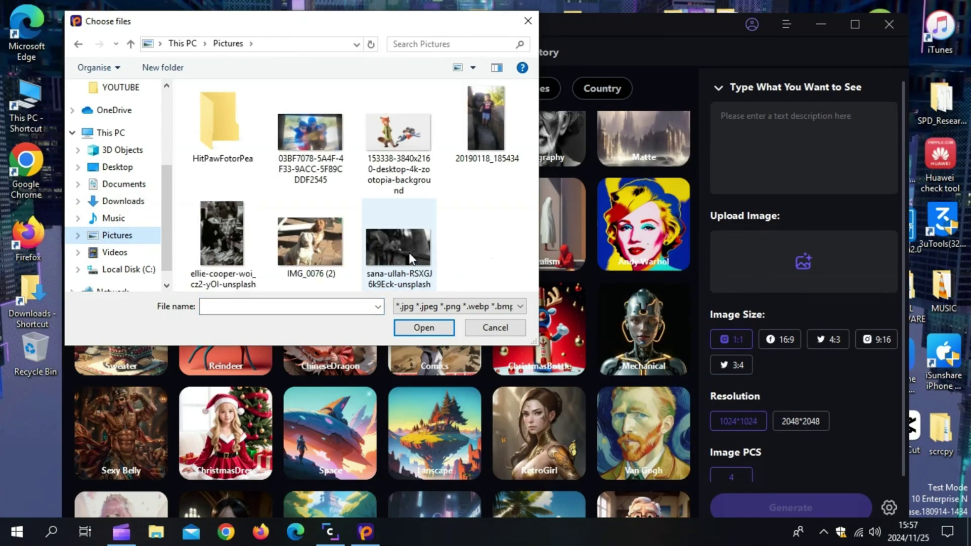
click(495, 327)
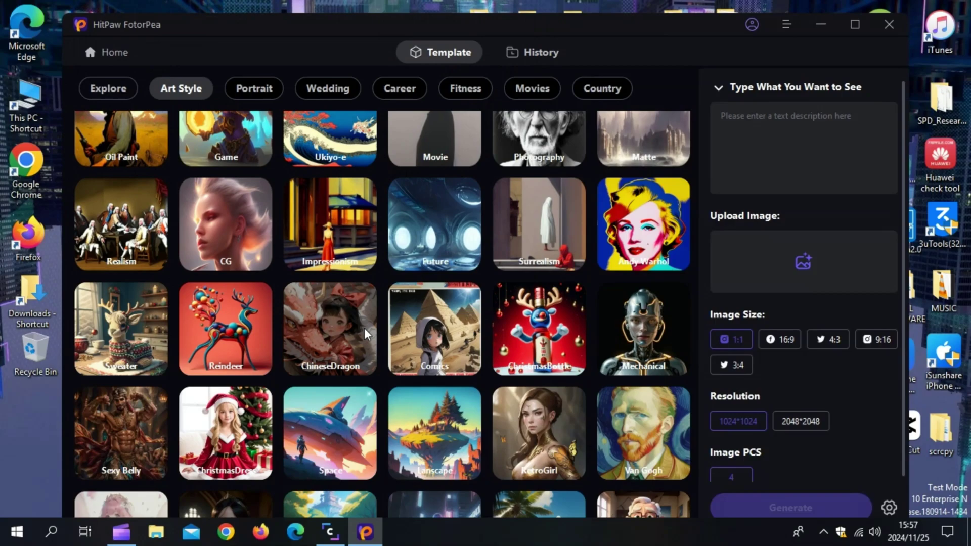
scroll(364, 328, down, 3)
scroll(377, 359, up, 5)
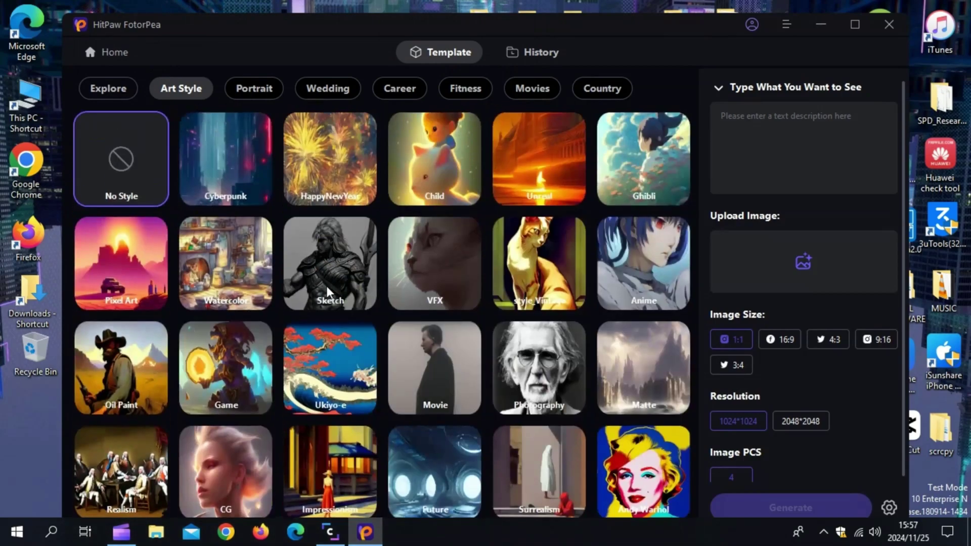
click(90, 53)
Step: Switch to the Retouch object remover and load the classroom photo from Downloads
click(158, 219)
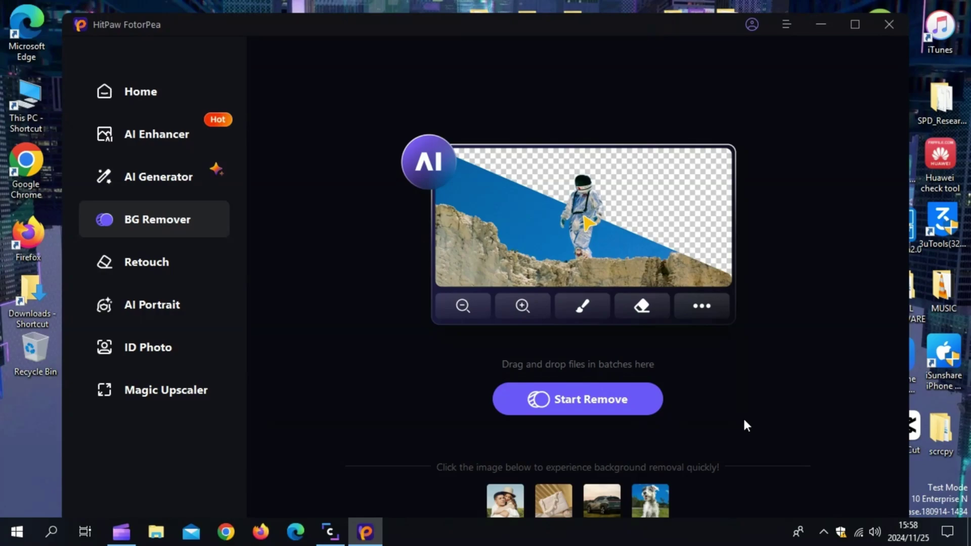
click(171, 257)
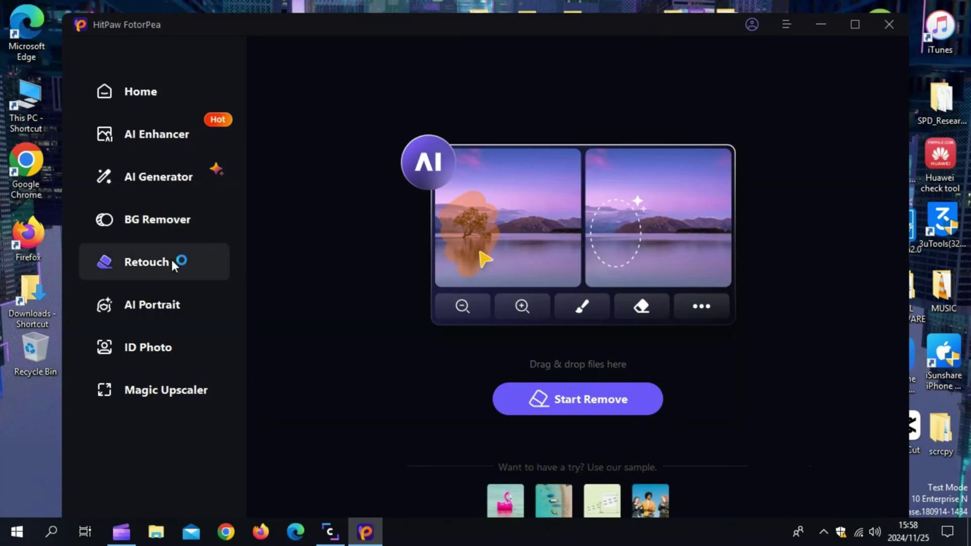
click(570, 399)
click(323, 279)
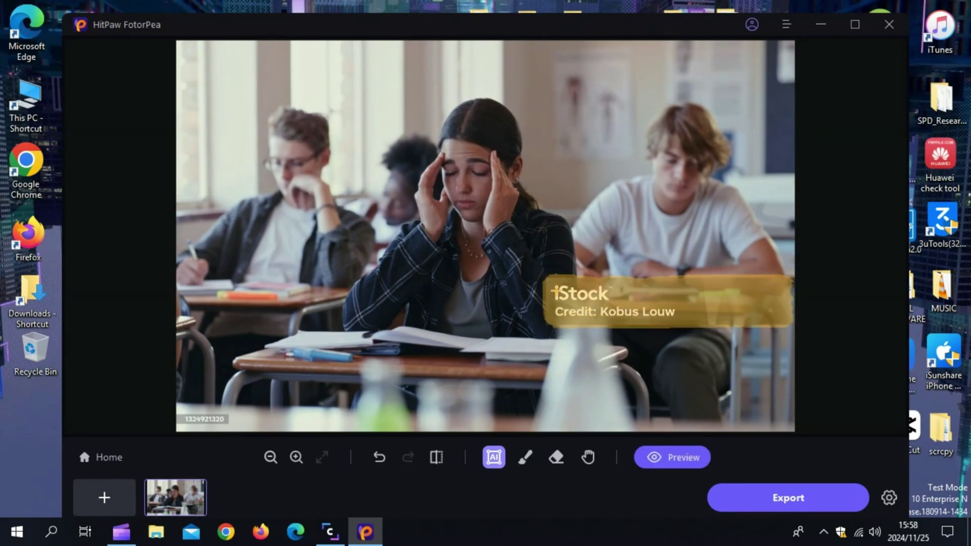
Step: Erase and undo part of the mask, run AI removal on the iStock watermark, then go home
key(e)
mouse_move(571, 286)
mouse_down()
mouse_move(600, 310)
mouse_move(565, 320)
mouse_up()
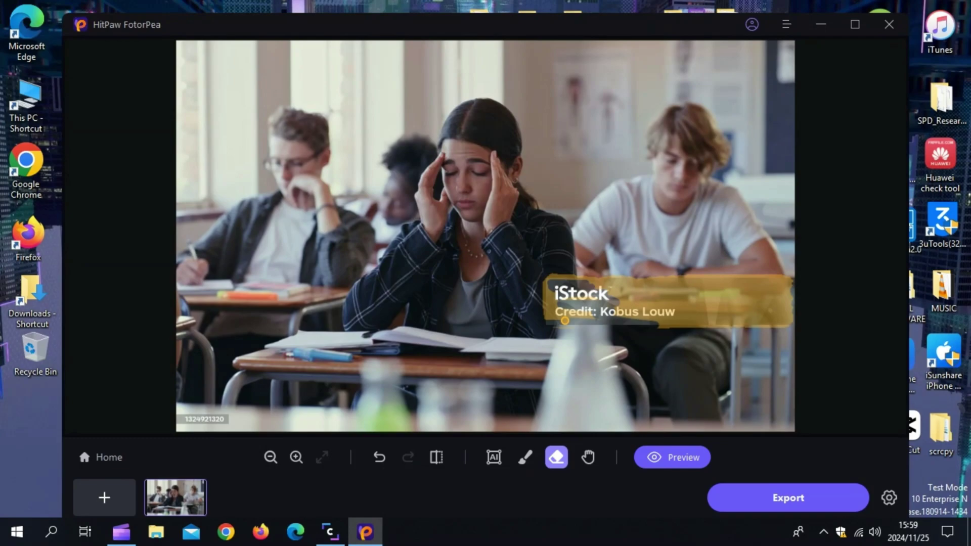
click(381, 455)
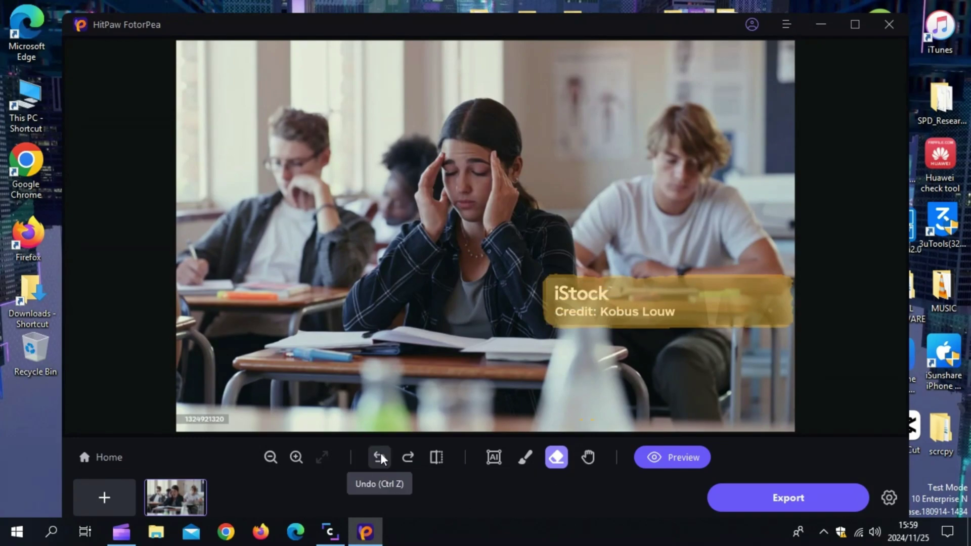
click(672, 458)
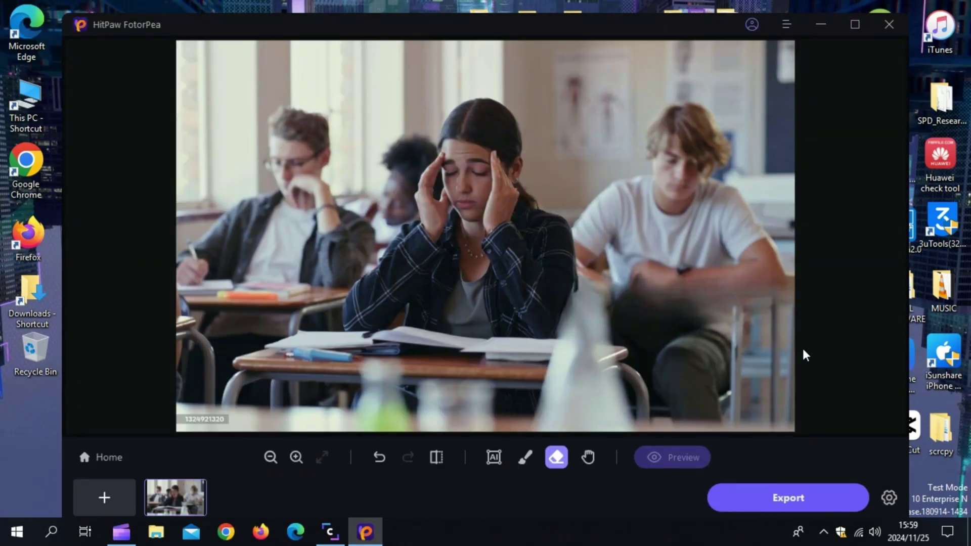
click(85, 457)
click(508, 317)
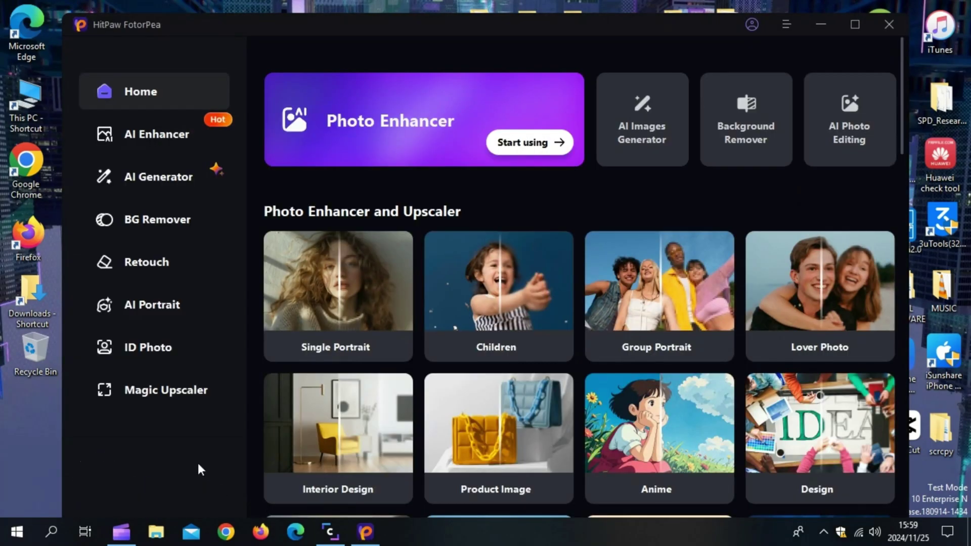
click(157, 303)
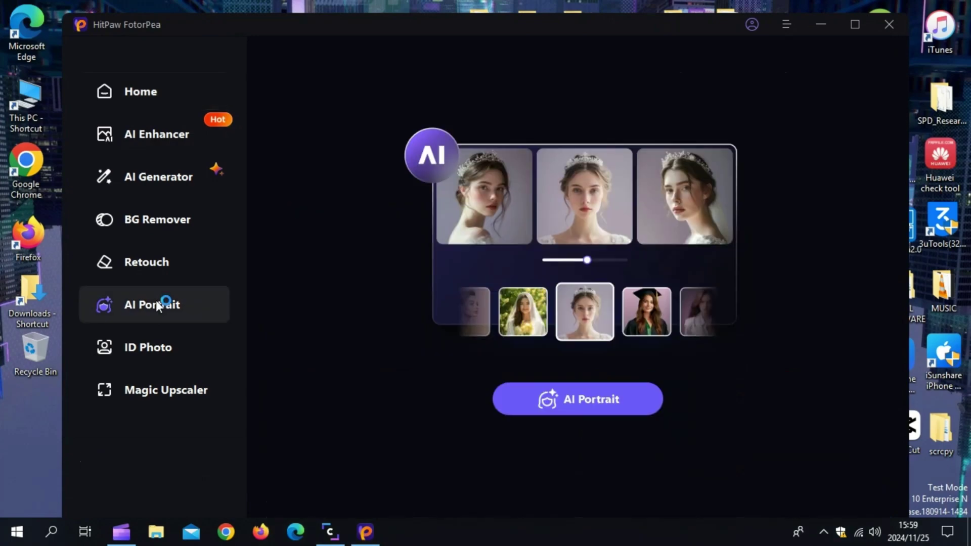
click(563, 402)
click(563, 411)
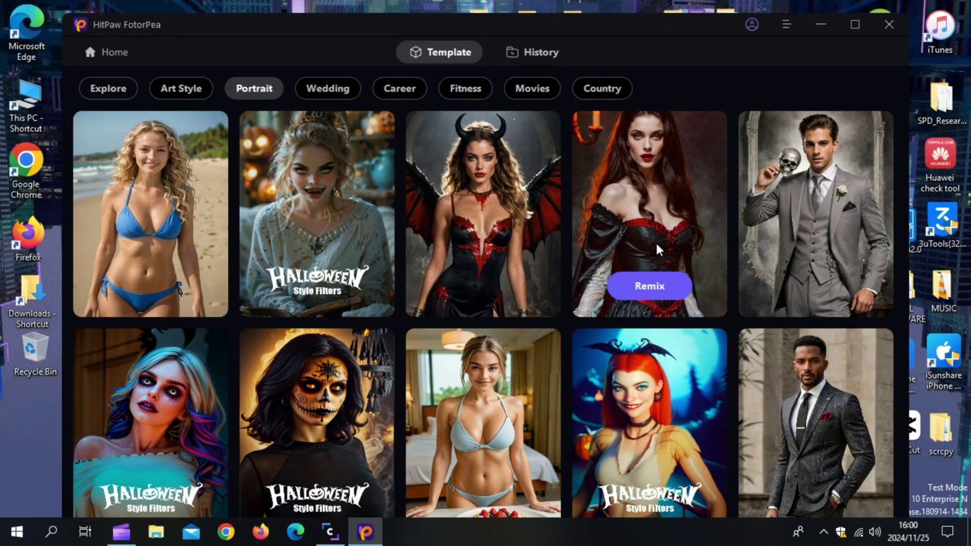
scroll(438, 355, down, 5)
scroll(433, 349, down, 5)
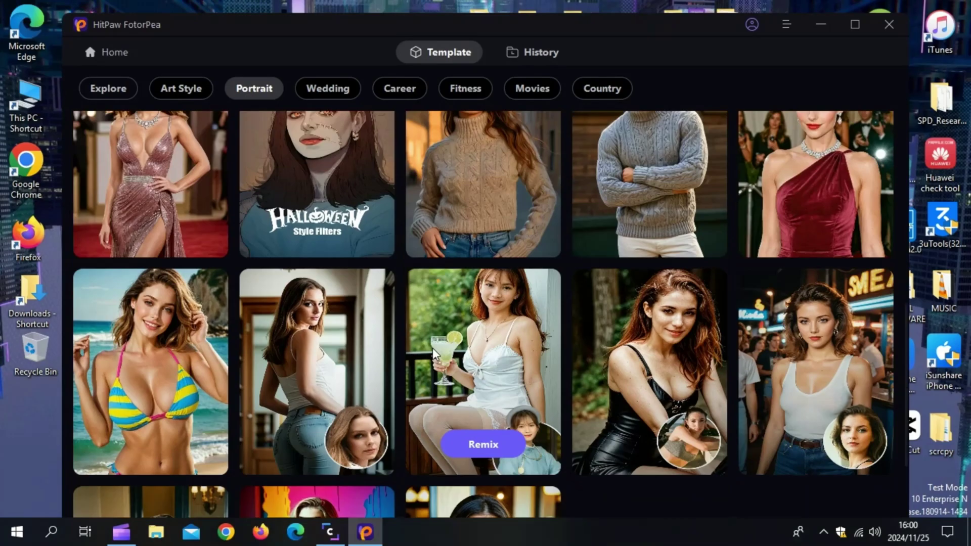
scroll(627, 384, up, 10)
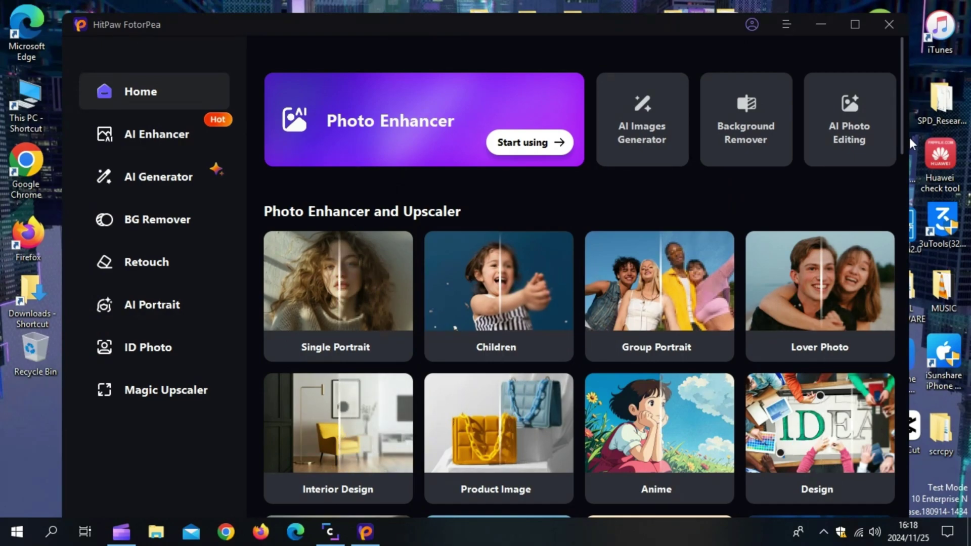
Step: Maximize the window and view the Magic Upscaler, ID Photo, AI Portrait and Retouch pages
click(862, 24)
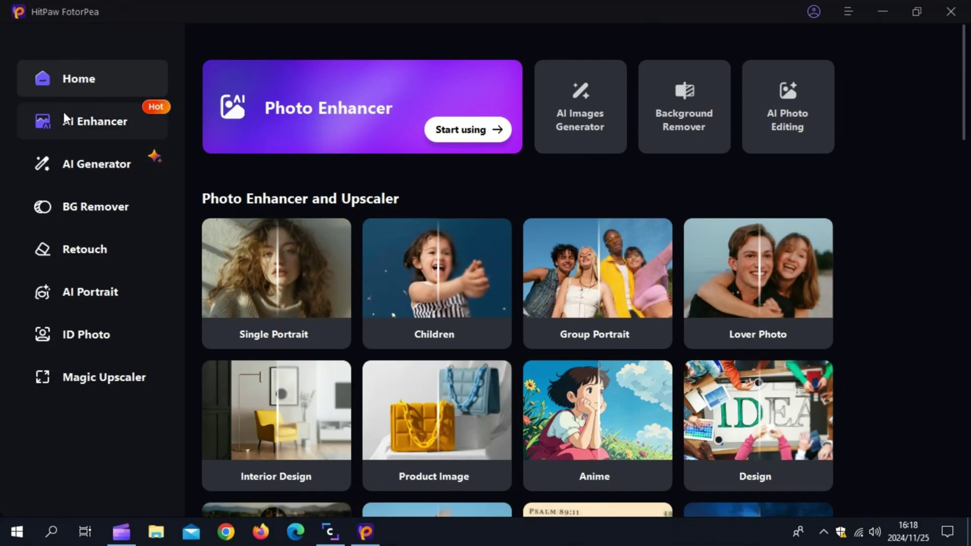
click(84, 374)
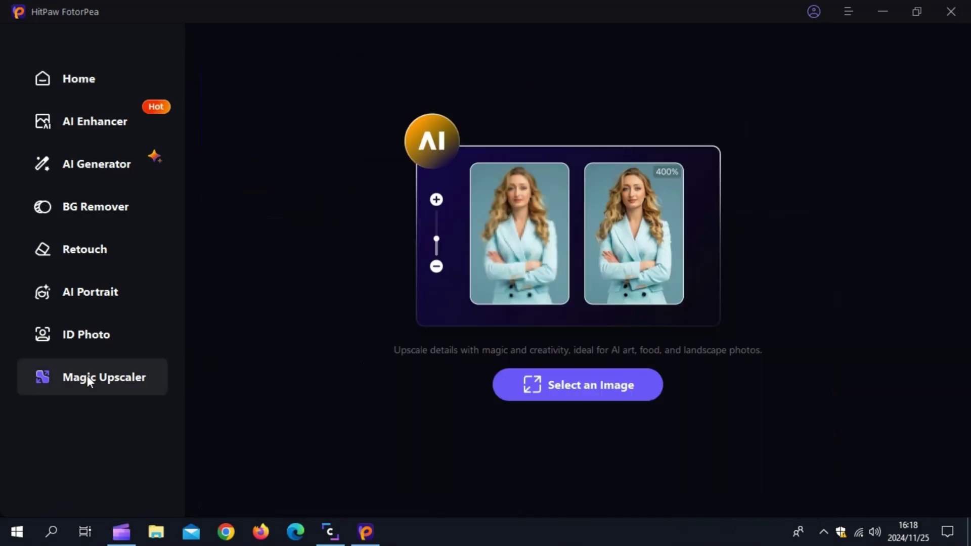
click(78, 336)
click(88, 295)
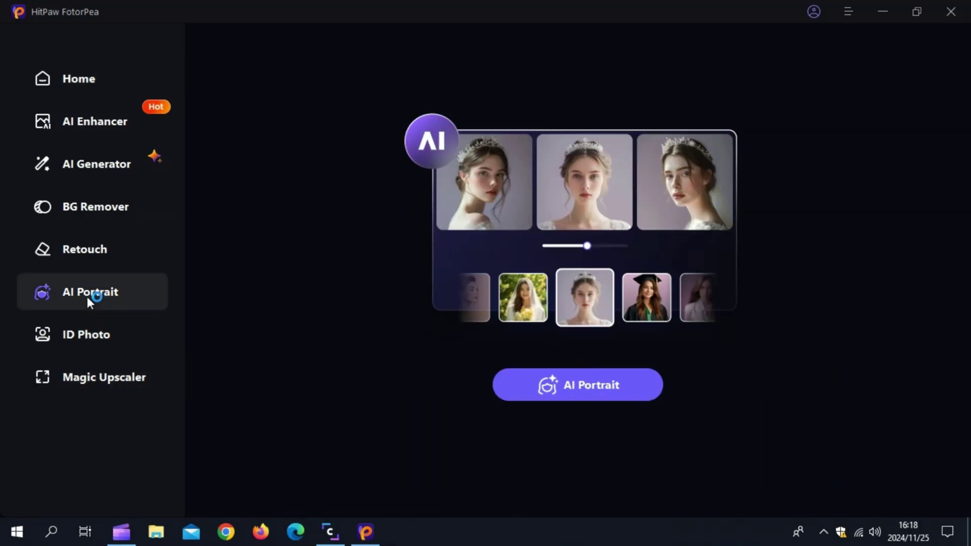
click(87, 259)
Step: View the BG Remover, AI Generator and AI Enhancer pages, then scroll the home page
click(96, 207)
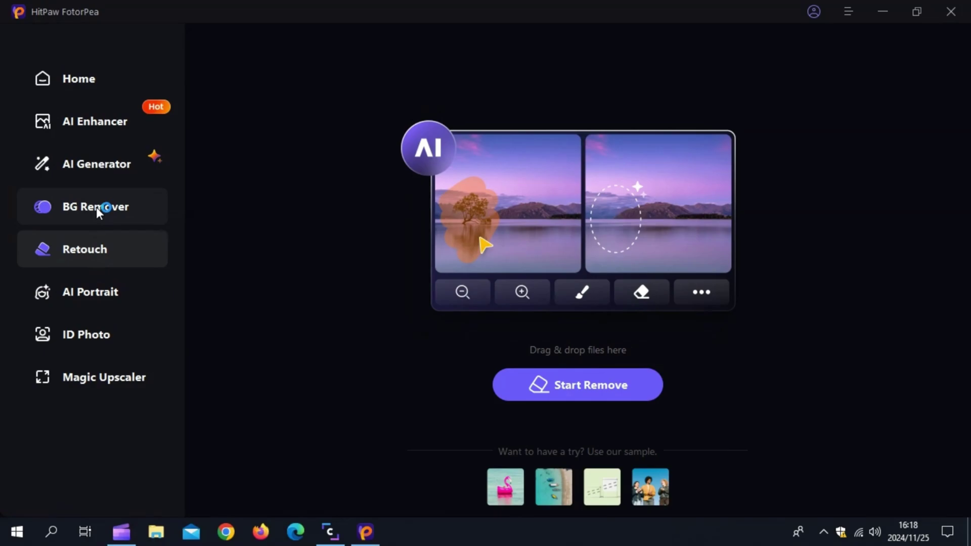
click(96, 171)
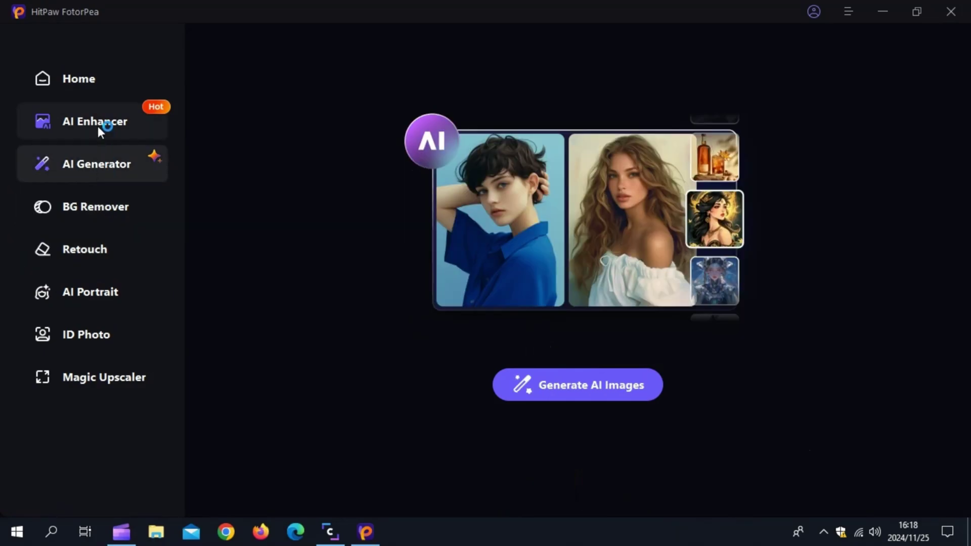
click(99, 126)
click(96, 78)
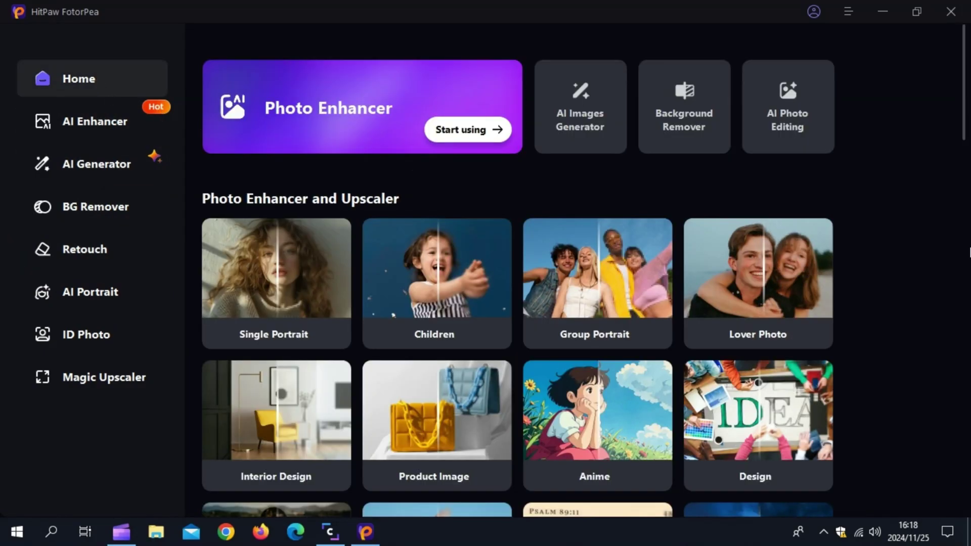
scroll(928, 214, down, 4)
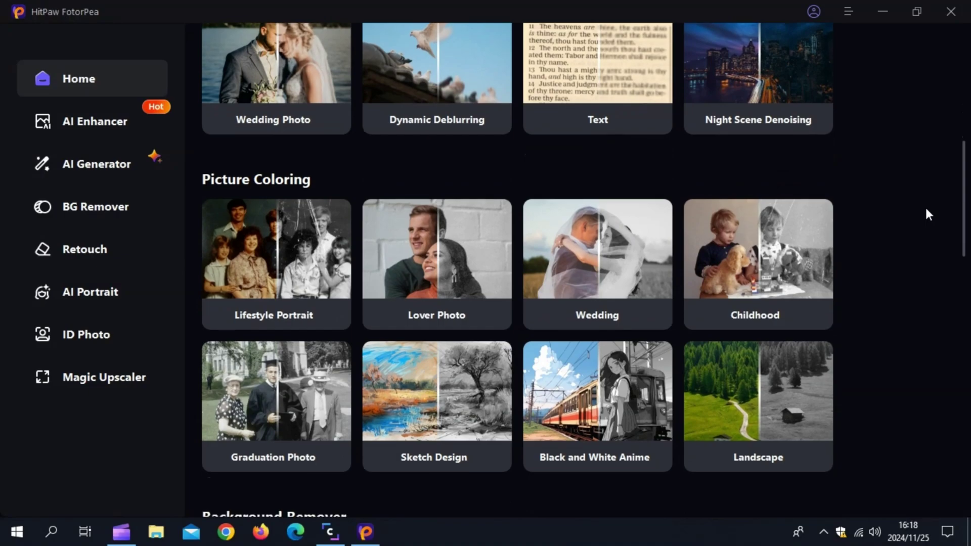
scroll(961, 225, down, 5)
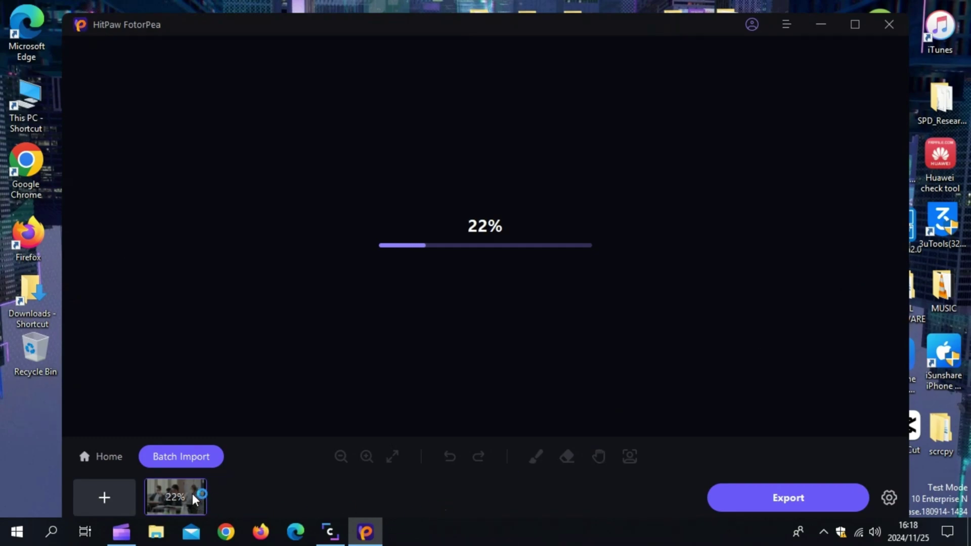
Step: Discard the importing group photo, return to the home page, and scroll back to the top
click(111, 457)
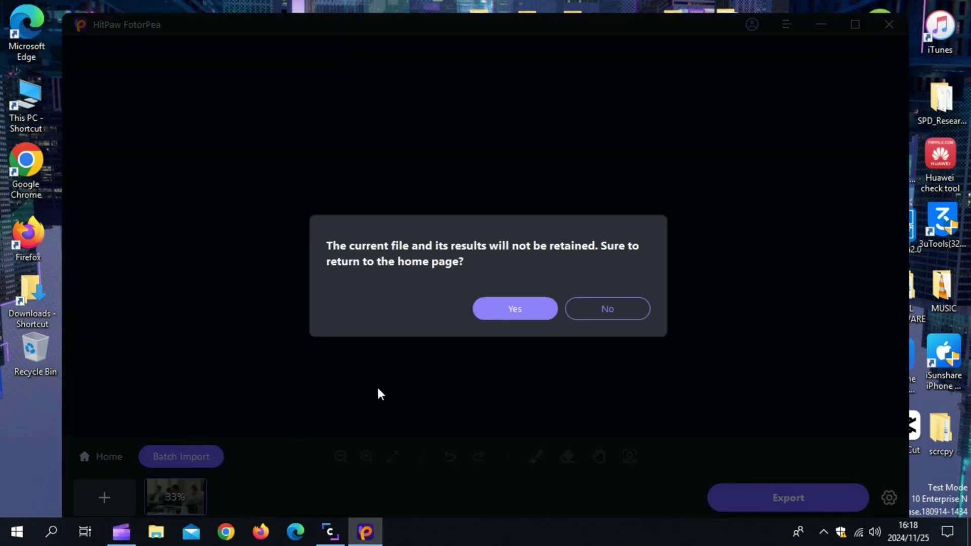
click(515, 309)
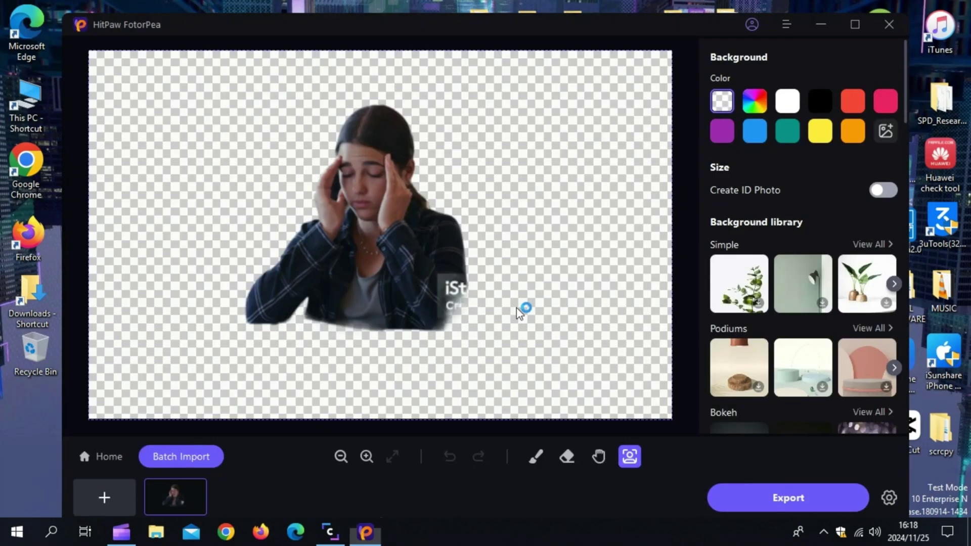
scroll(681, 408, down, 5)
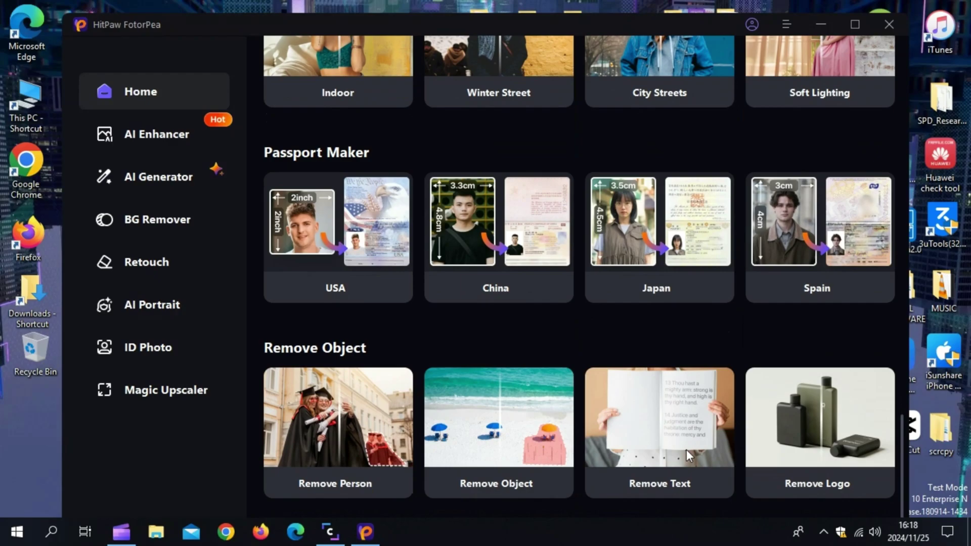
scroll(623, 465, up, 15)
scroll(624, 464, up, 3)
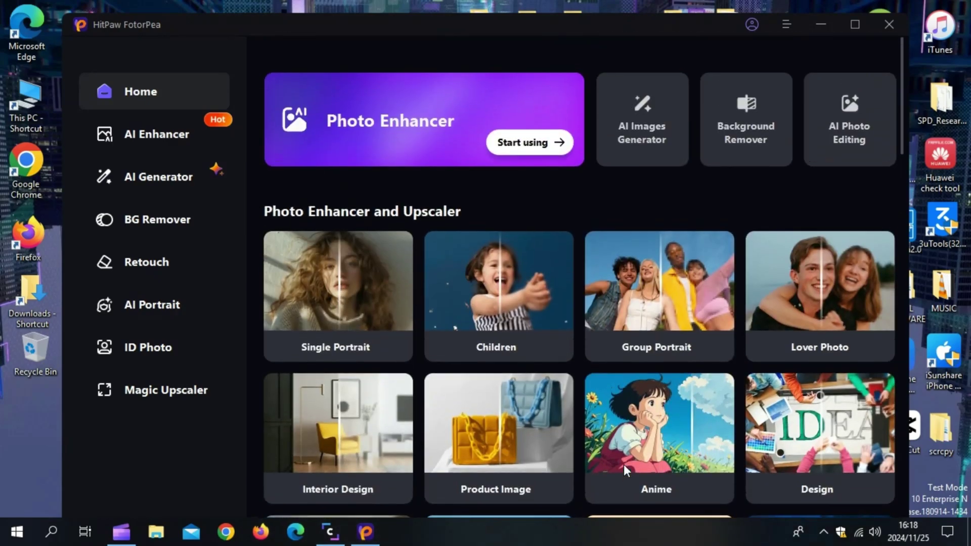